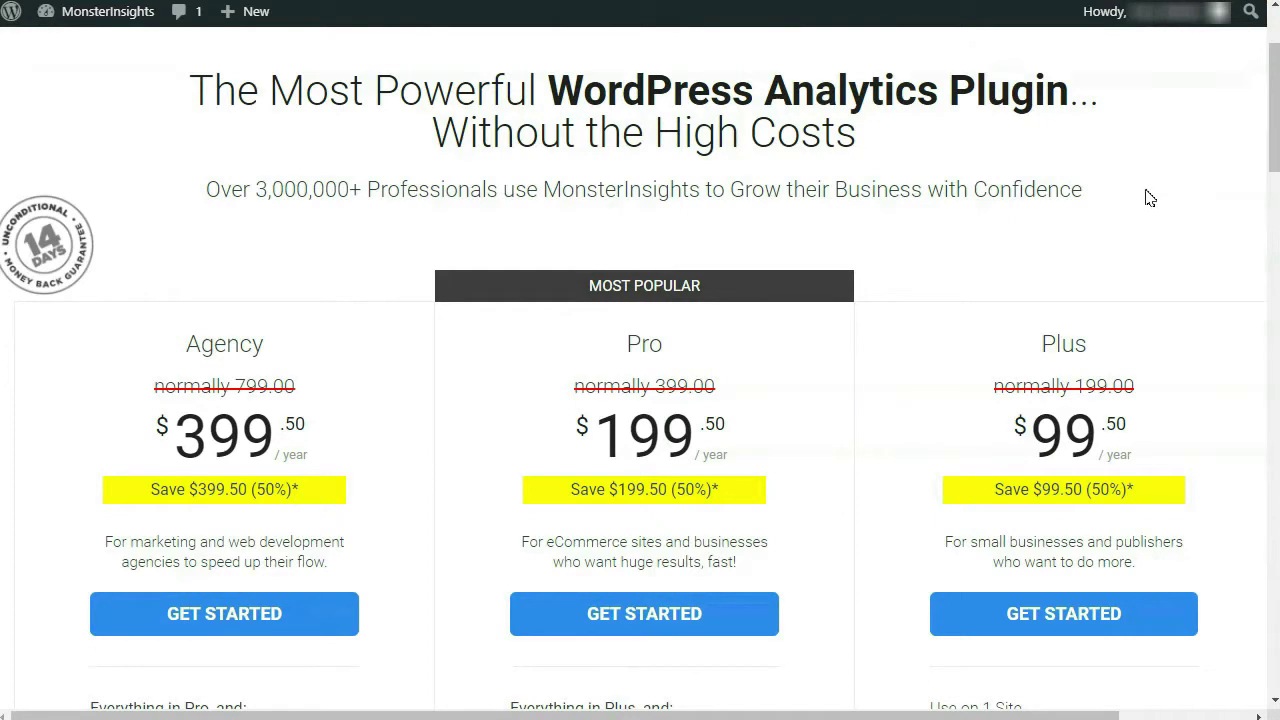
# Download the MonsterInsights Pro plugin zip from the account's Downloads area and save it.
pyautogui.scroll(2, 1272, 150)
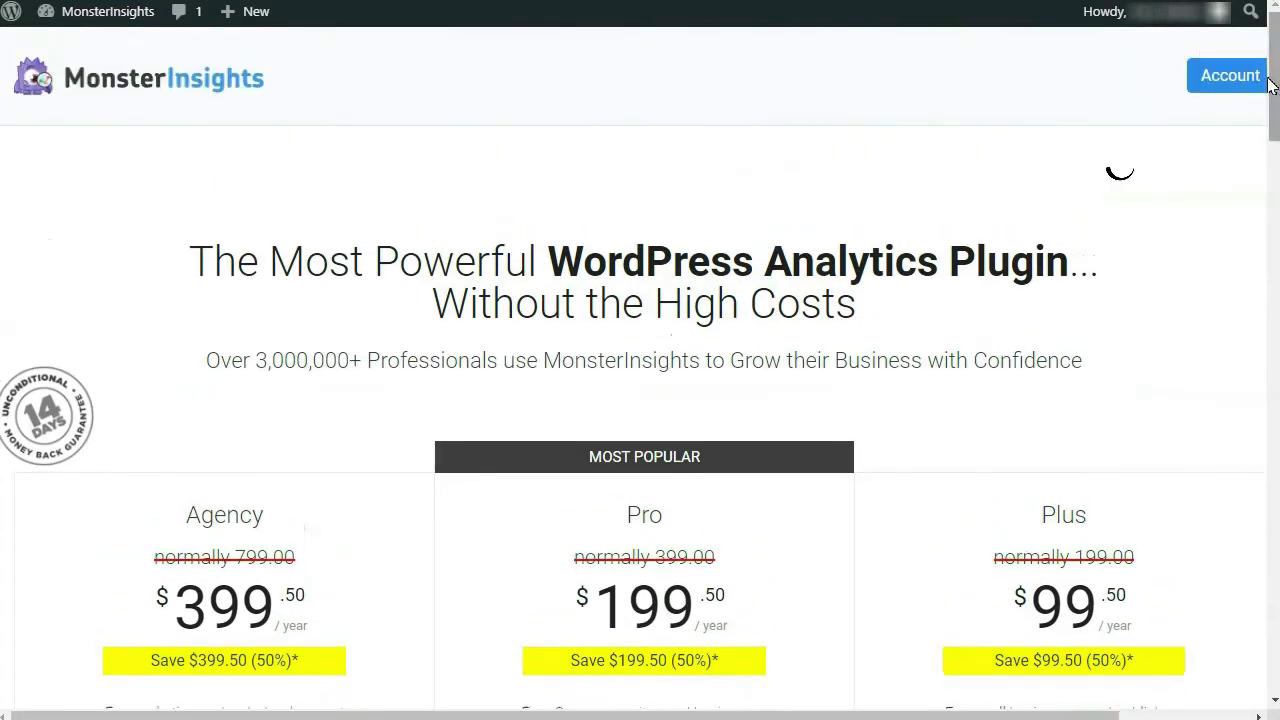
pyautogui.click(1228, 76)
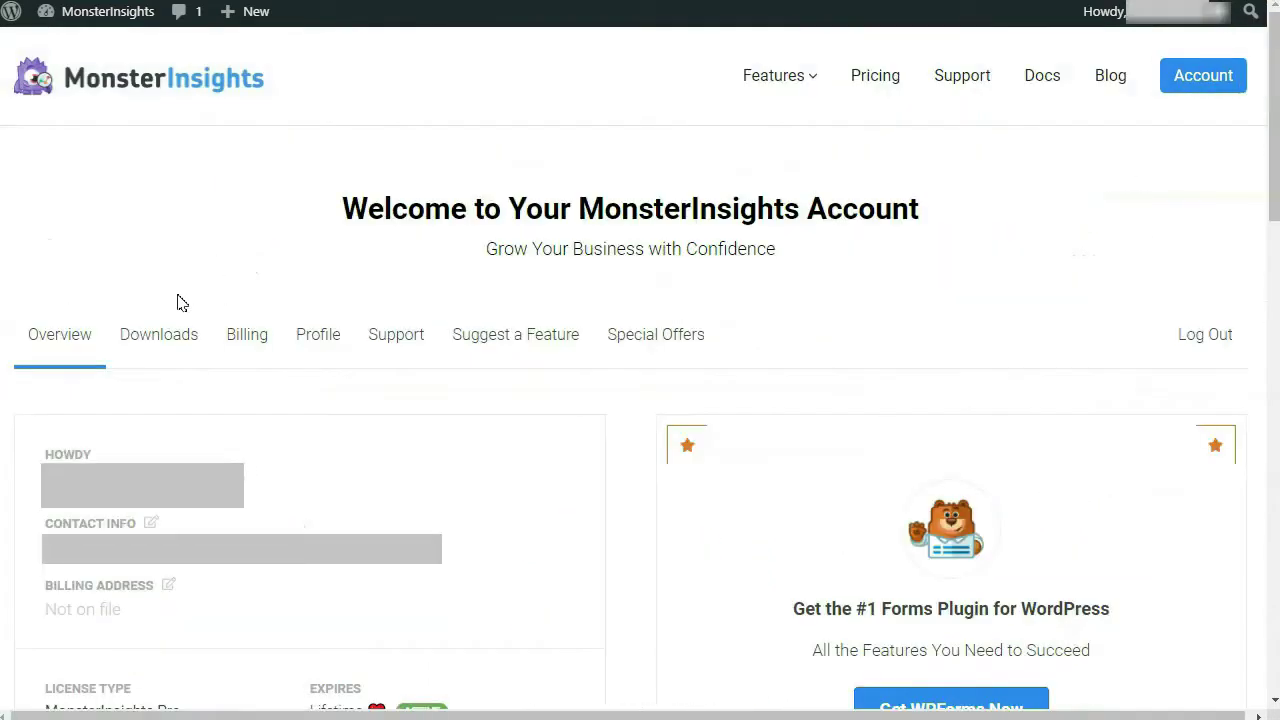
pyautogui.click(167, 334)
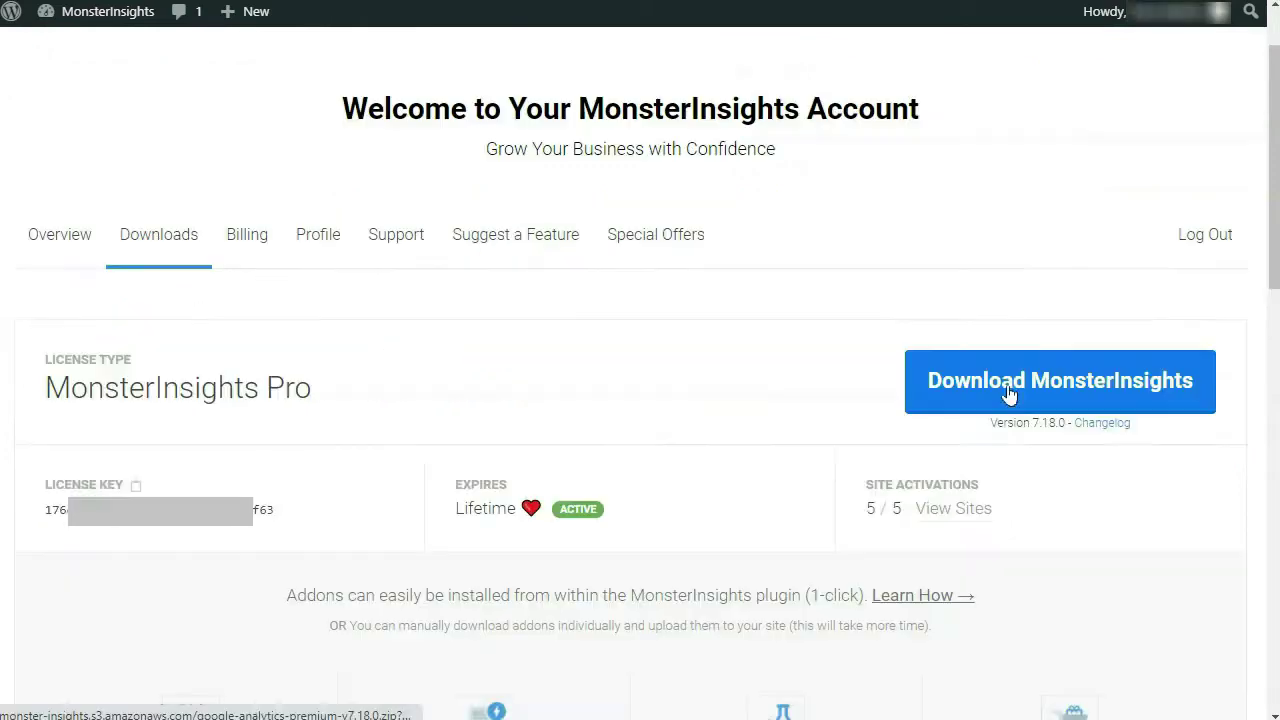
pyautogui.click(1006, 397)
pyautogui.click(1110, 682)
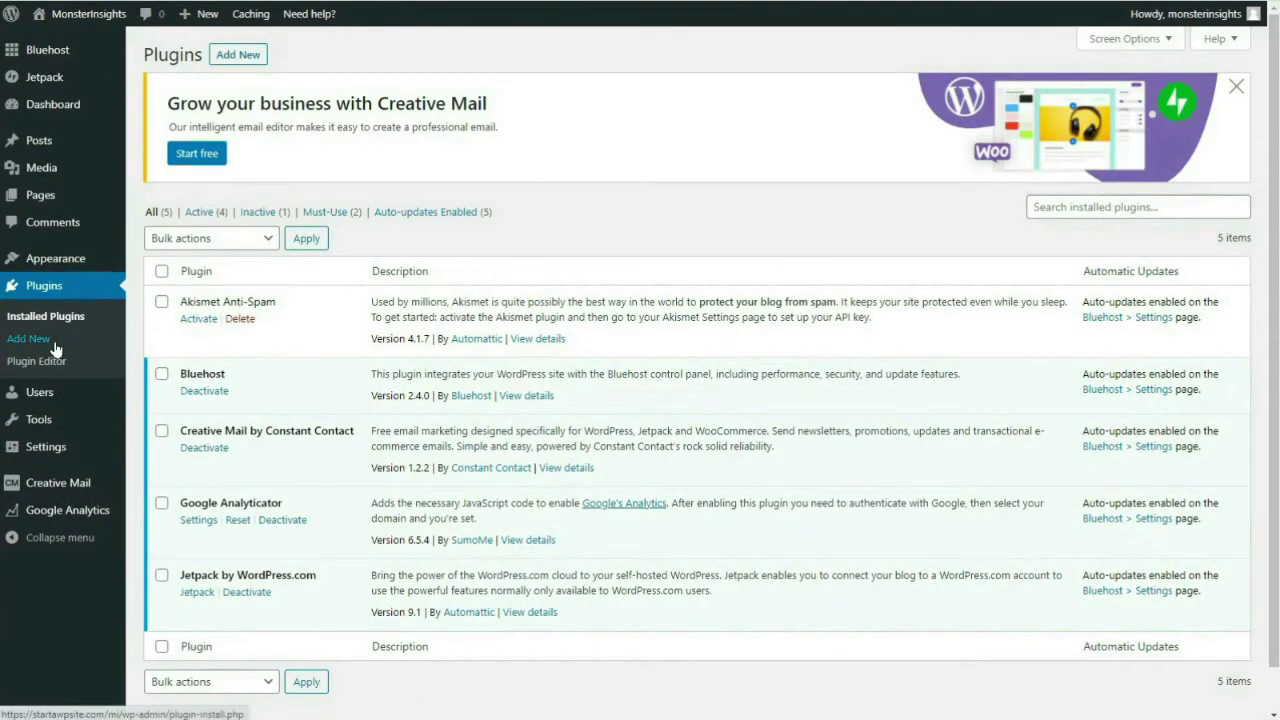
# Upload the google-analytics-premium-v7.12.2 zip as a new plugin, install it and activate it.
pyautogui.click(240, 58)
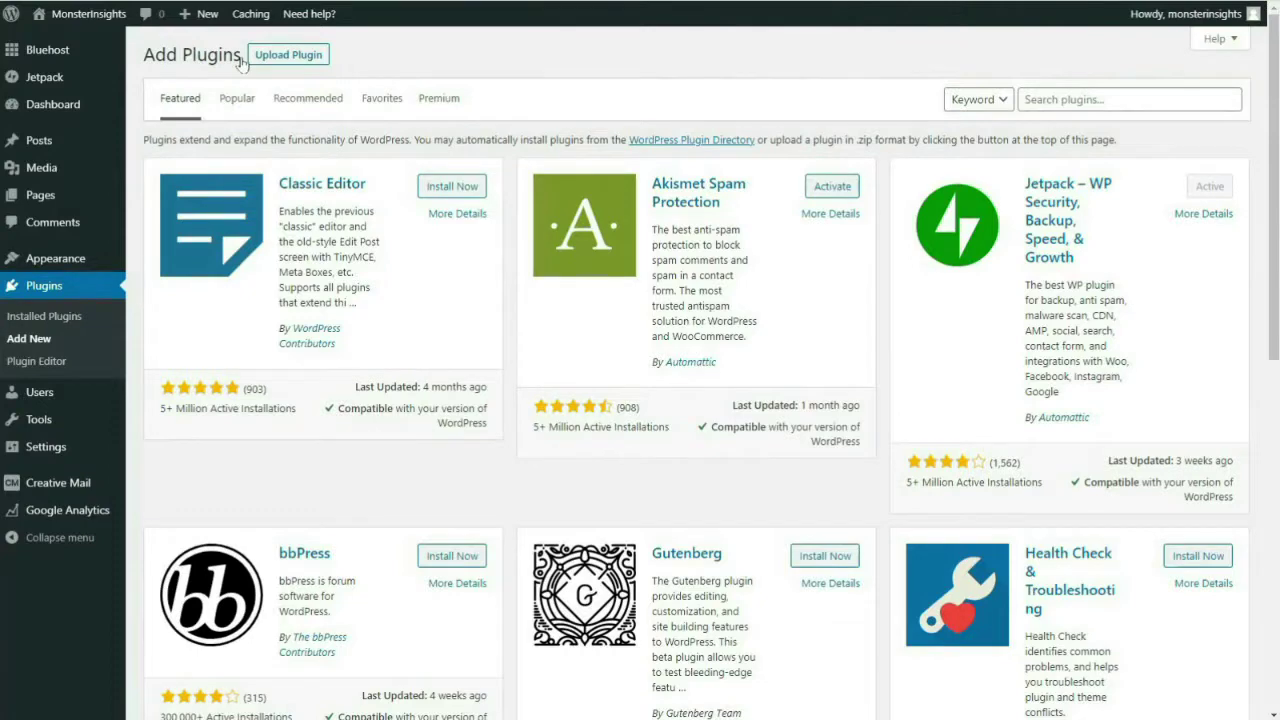
pyautogui.click(275, 56)
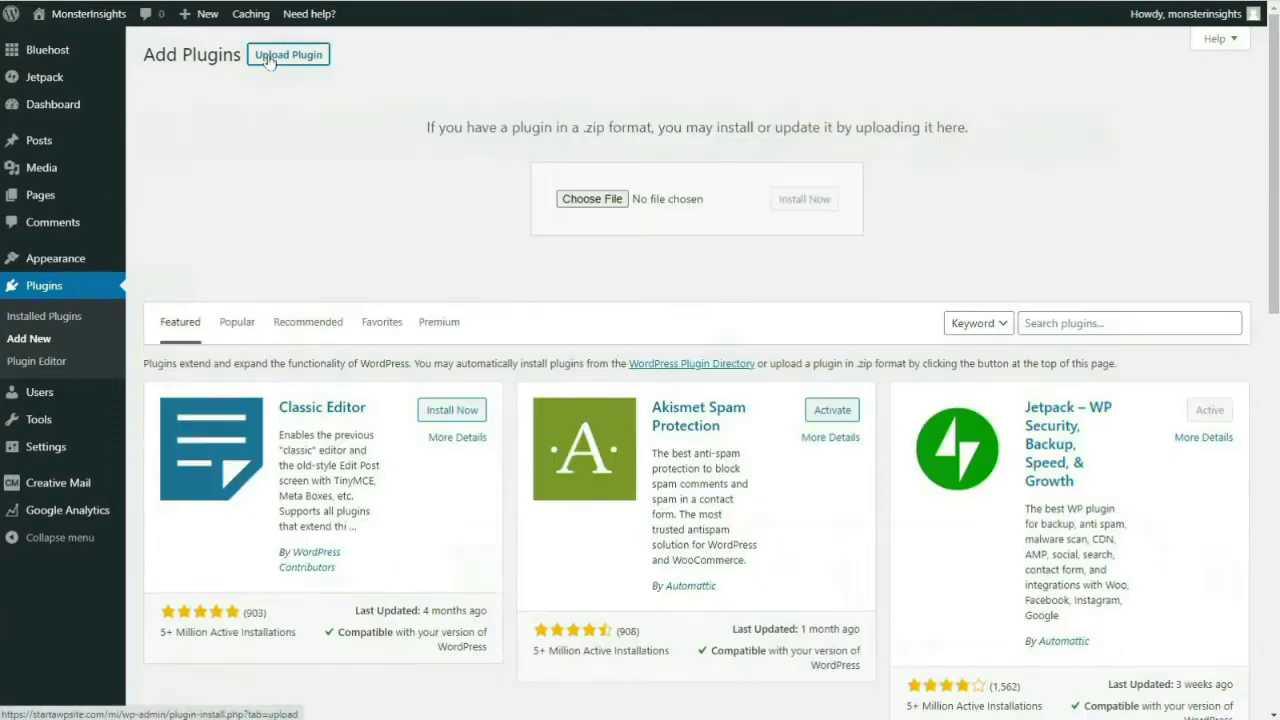
pyautogui.click(580, 199)
pyautogui.click(275, 203)
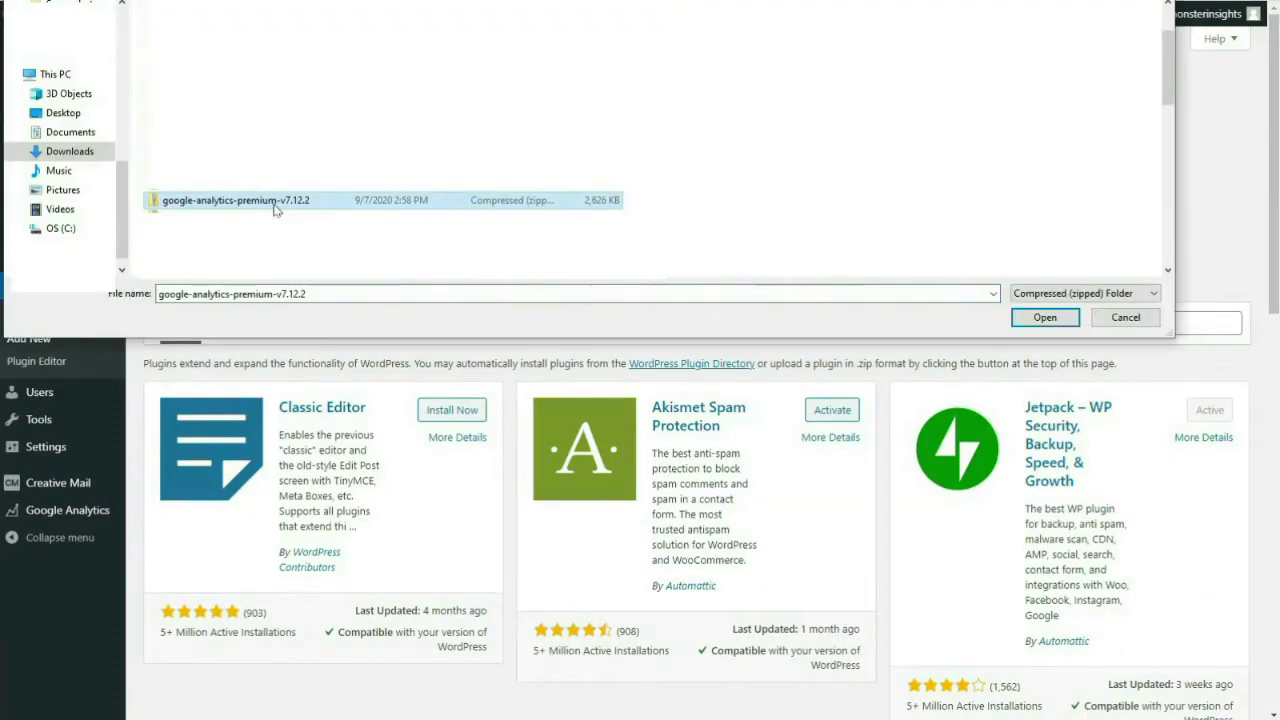
pyautogui.doubleClick(276, 204)
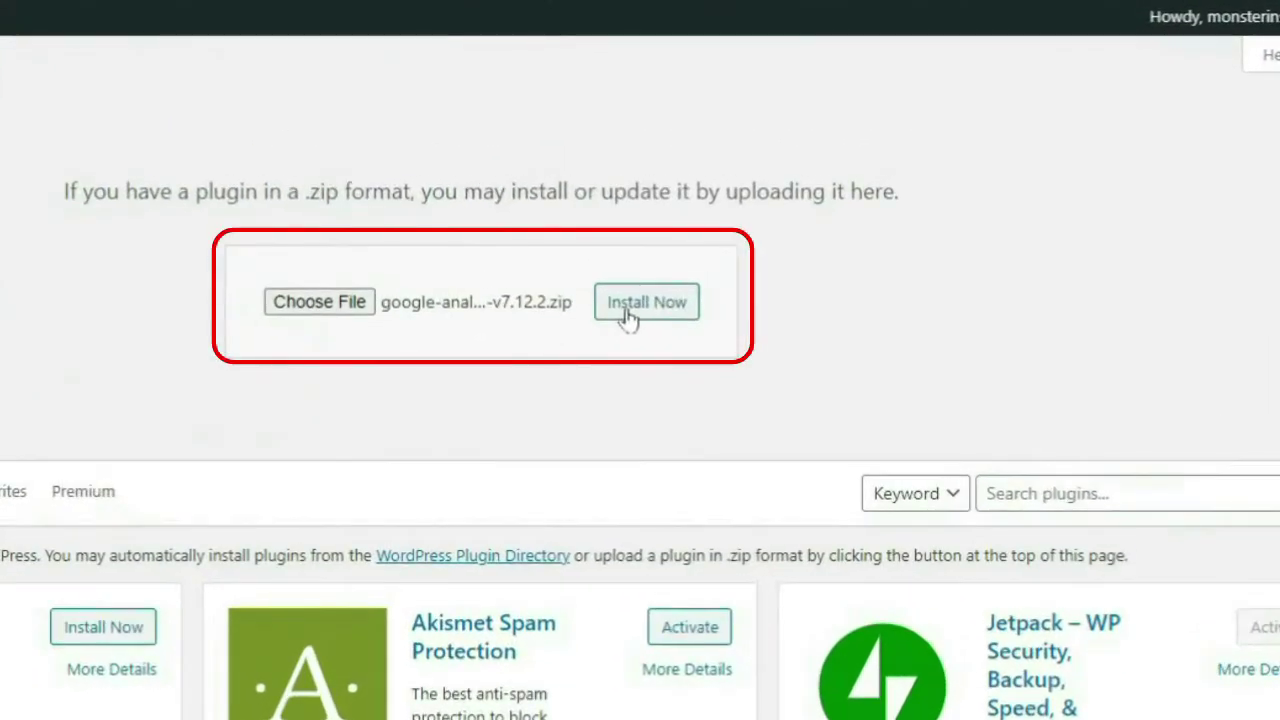
pyautogui.click(628, 316)
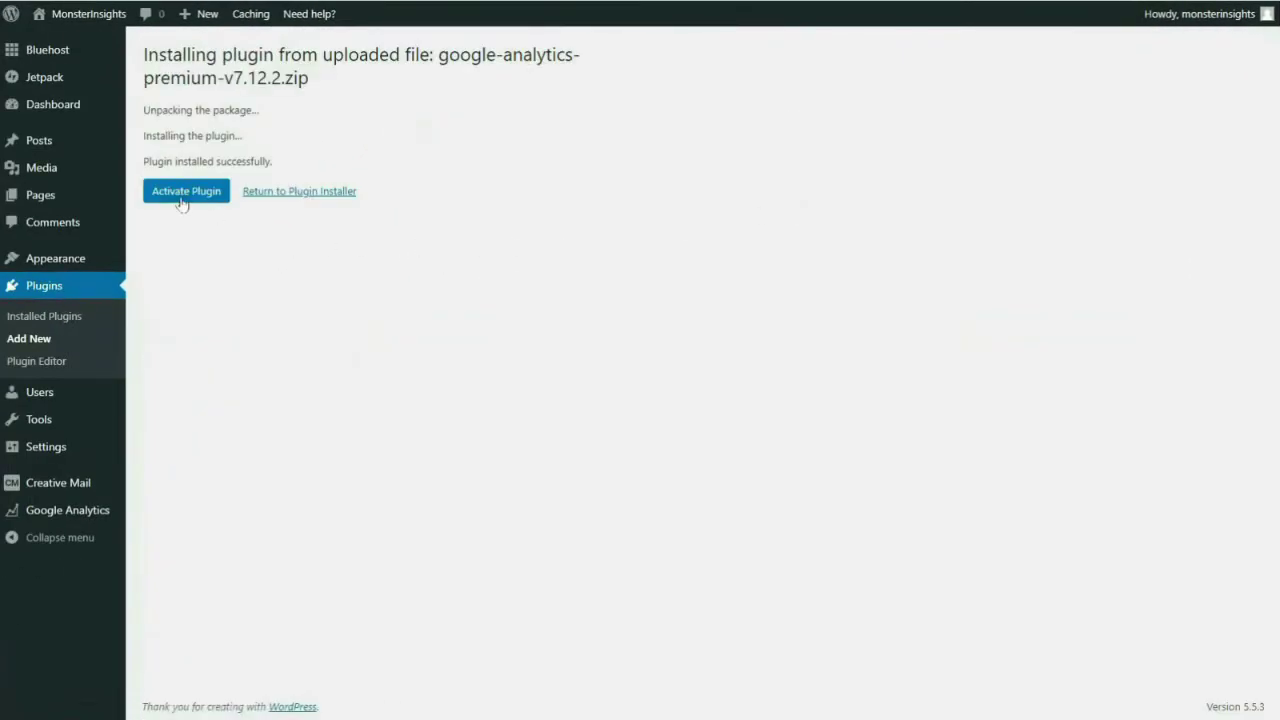
pyautogui.click(182, 204)
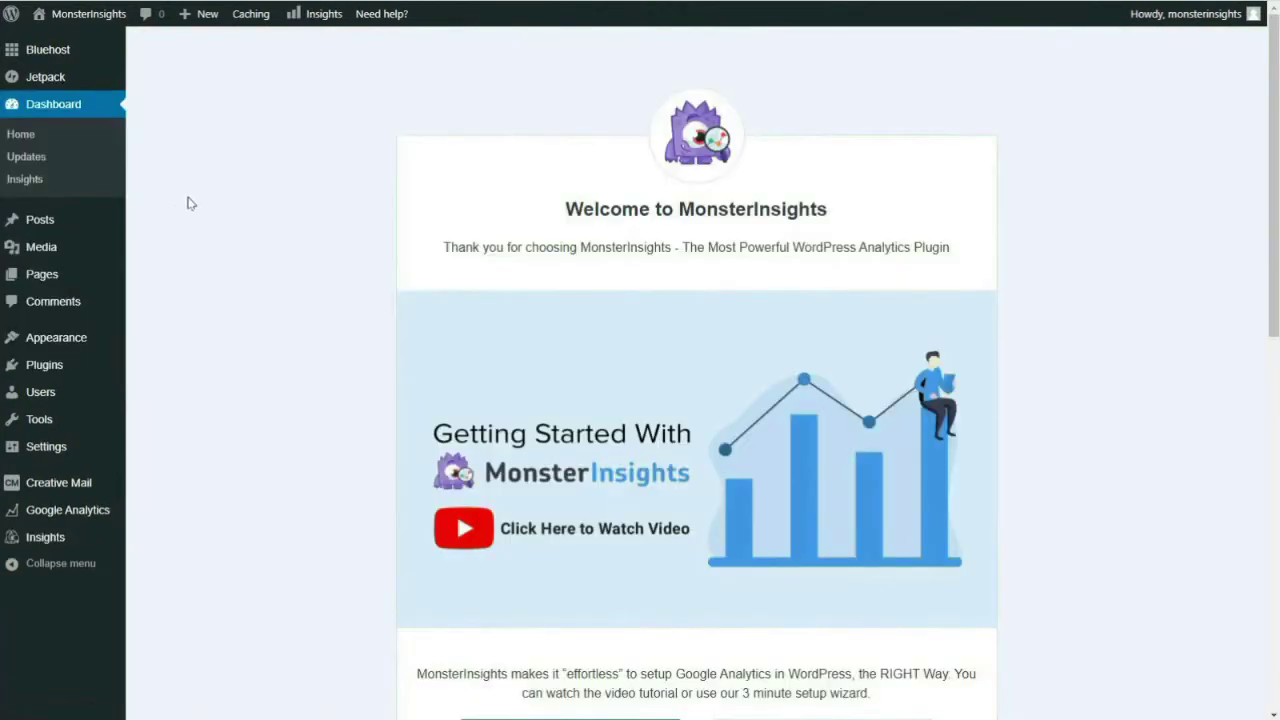
# Launch the MonsterInsights setup wizard and save Ecommerce as the site type.
pyautogui.moveTo(1266, 203); pyautogui.dragTo(1266, 406)
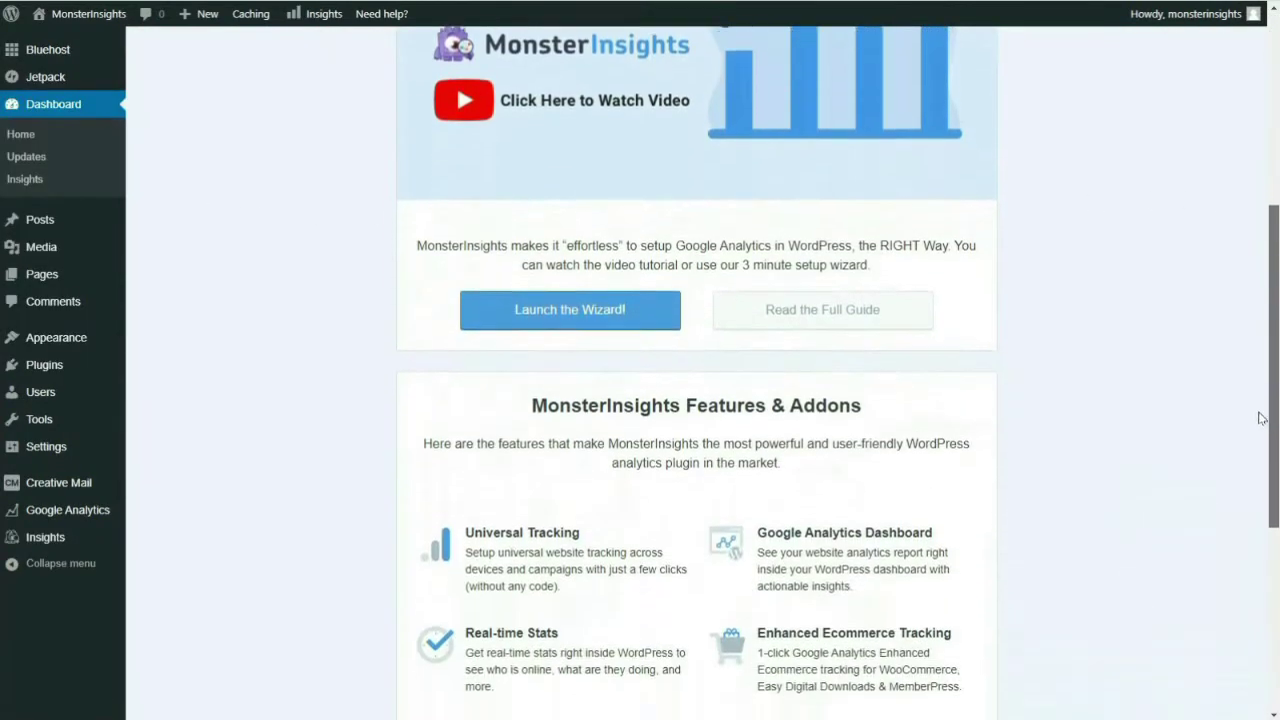
pyautogui.click(556, 261)
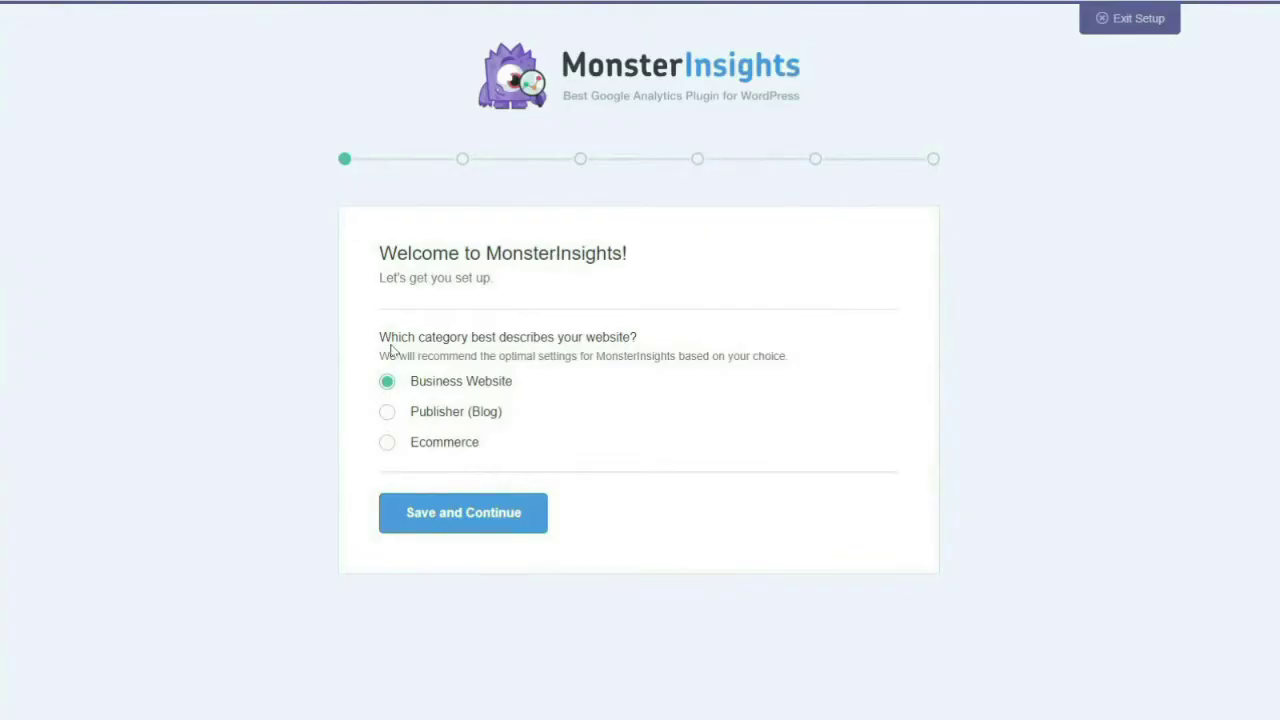
pyautogui.click(445, 443)
pyautogui.click(456, 506)
pyautogui.click(421, 391)
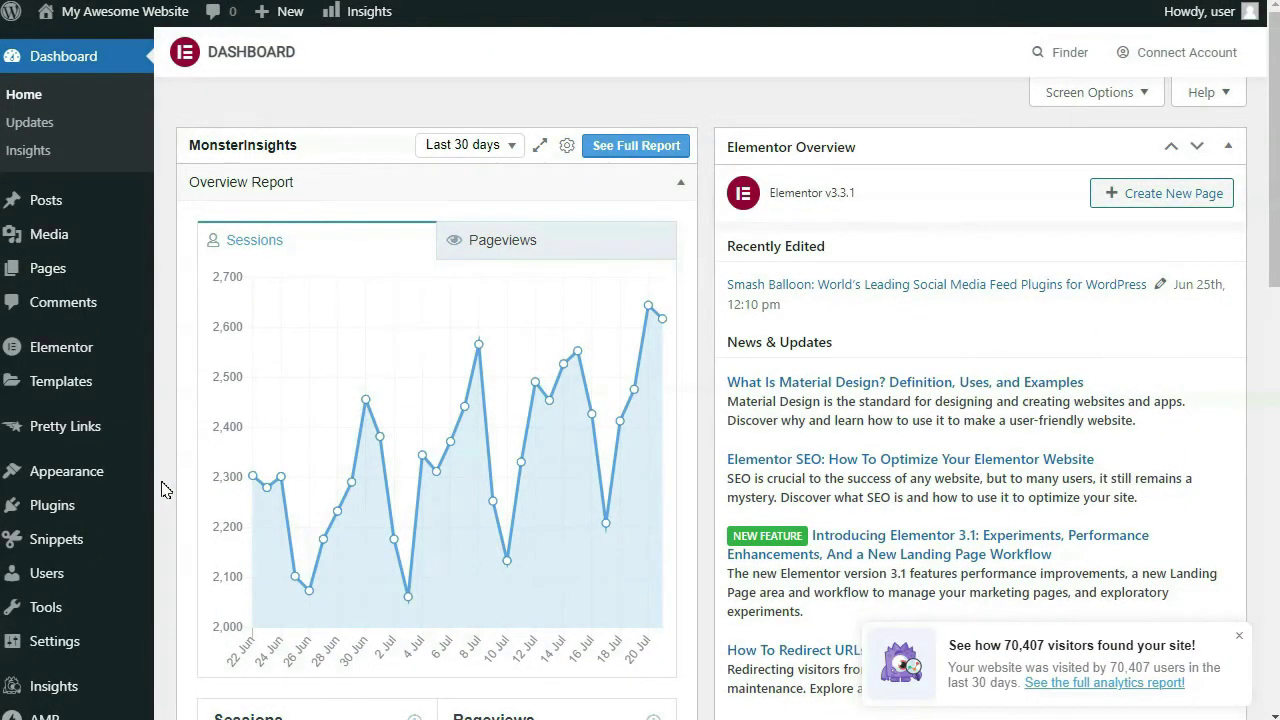
# Install and activate the eCommerce card on the MonsterInsights Addons page.
pyautogui.scroll(-3, 165, 490)
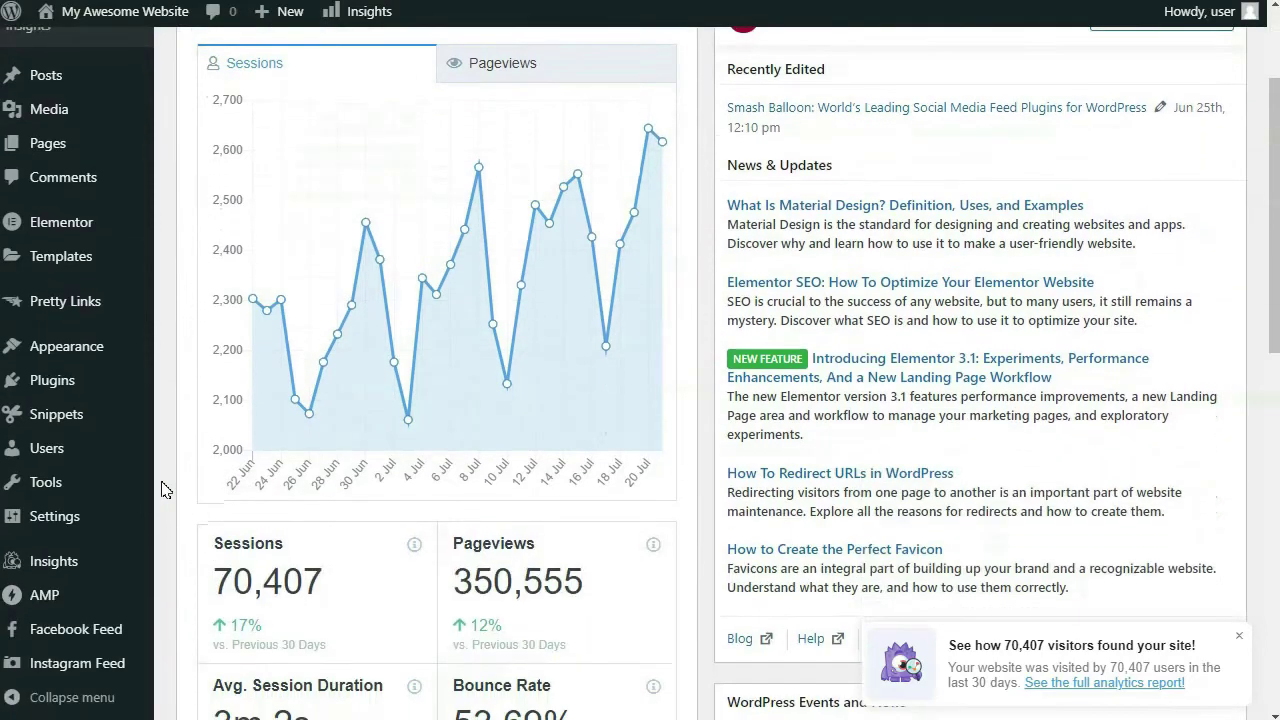
pyautogui.moveTo(75, 572)
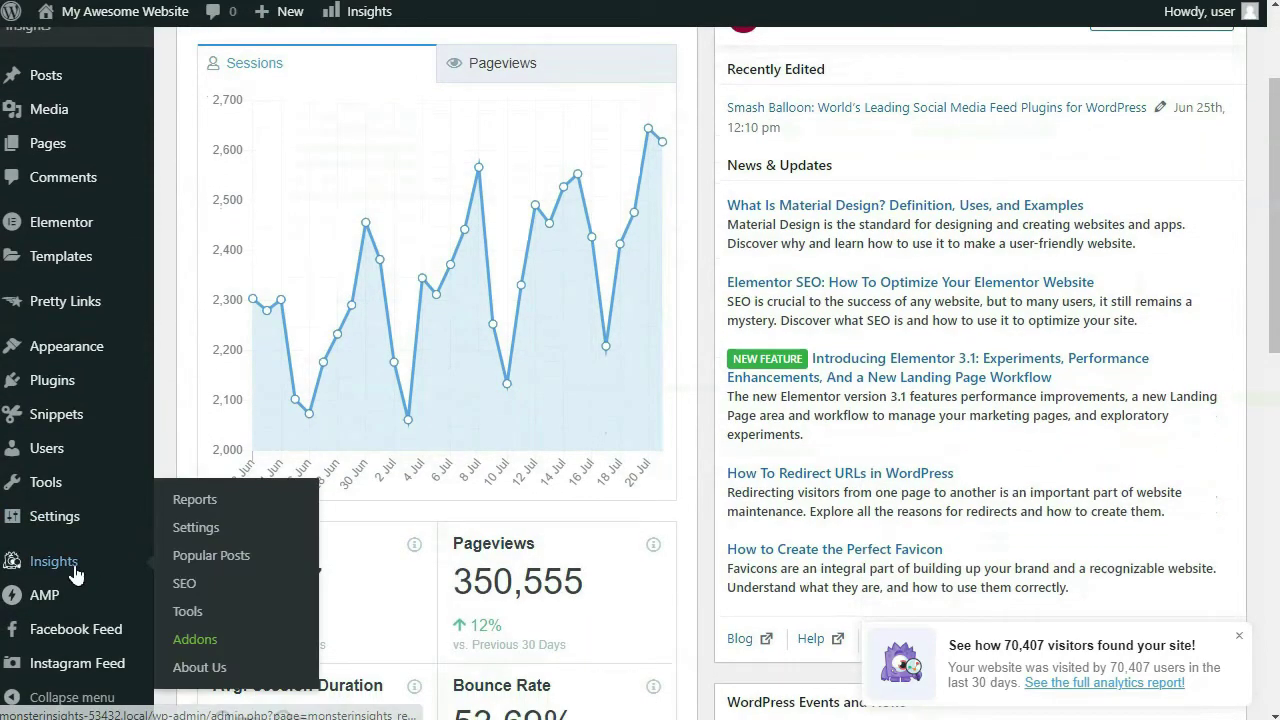
pyautogui.click(193, 645)
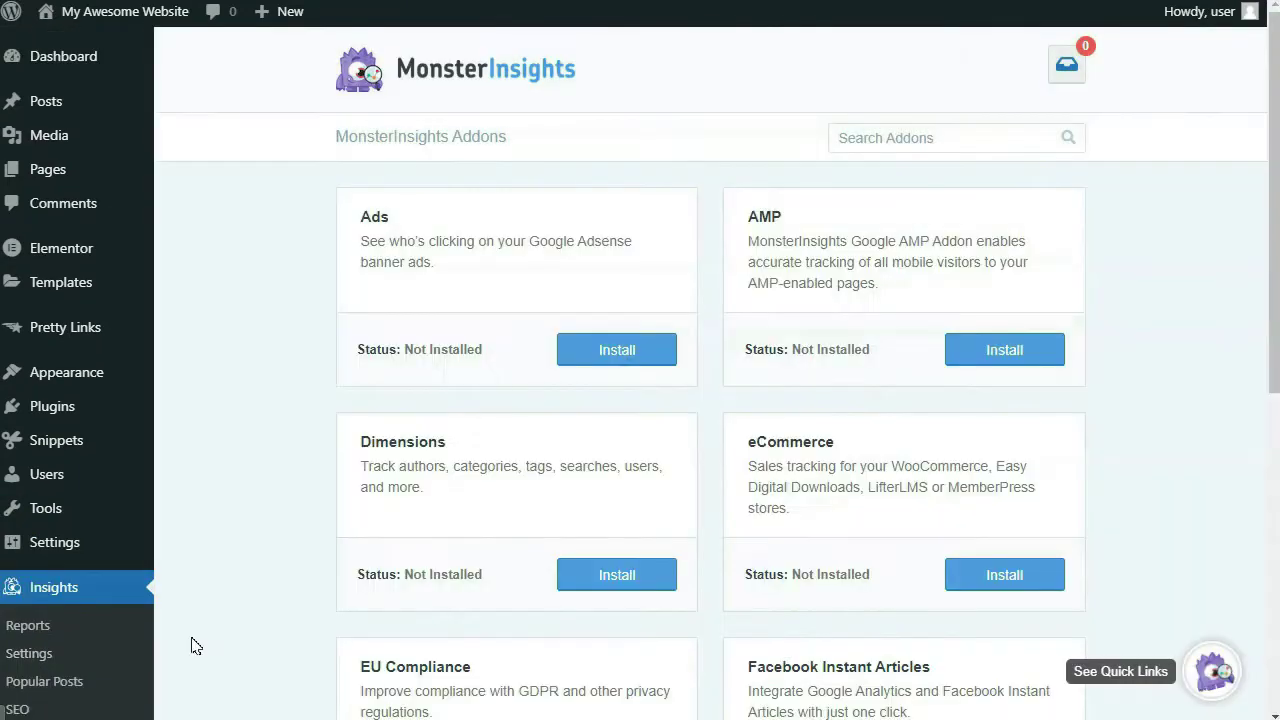
pyautogui.click(995, 583)
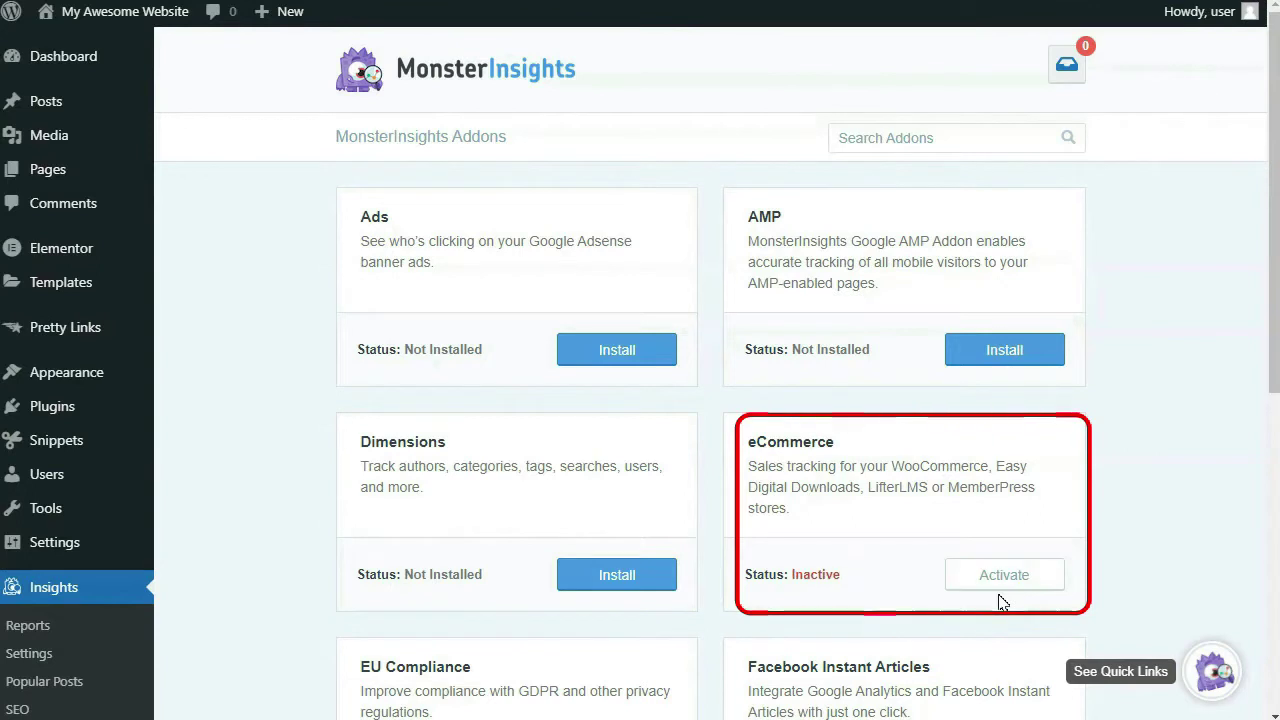
pyautogui.click(1000, 580)
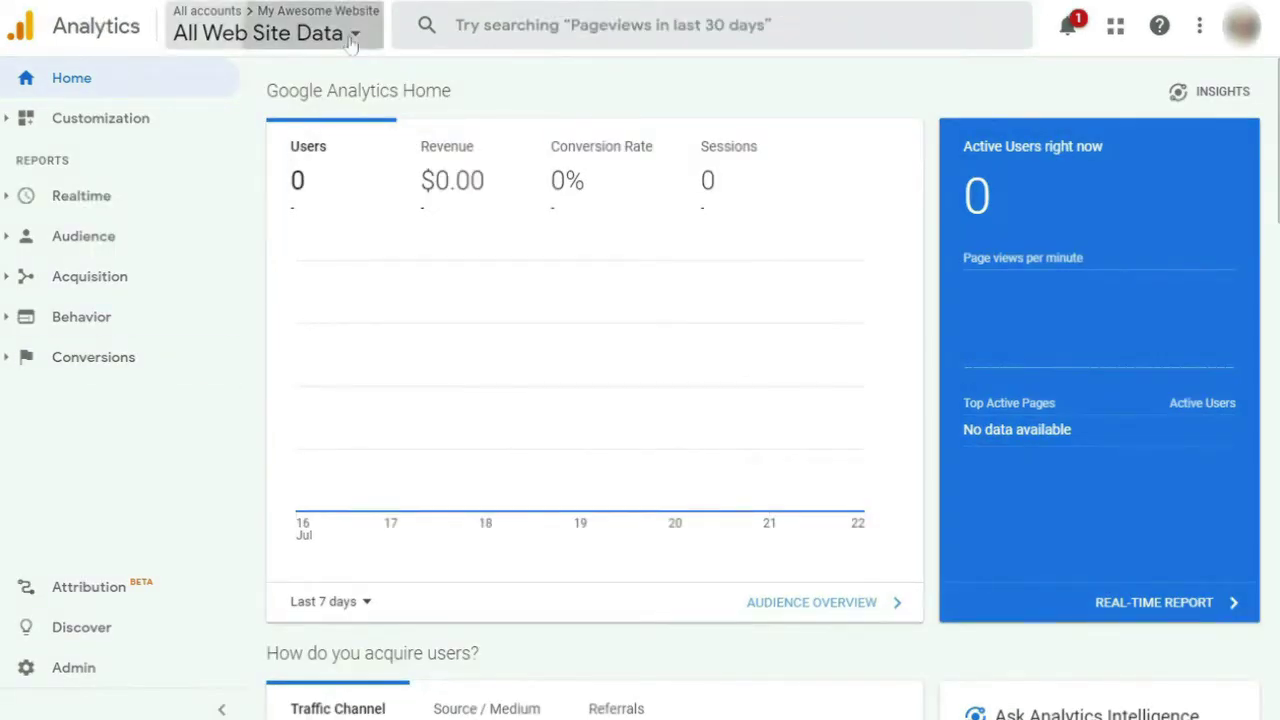
# In the All Web Site Data view's Ecommerce Settings, enable Ecommerce and Enhanced Ecommerce Reporting, then save.
pyautogui.click(356, 34)
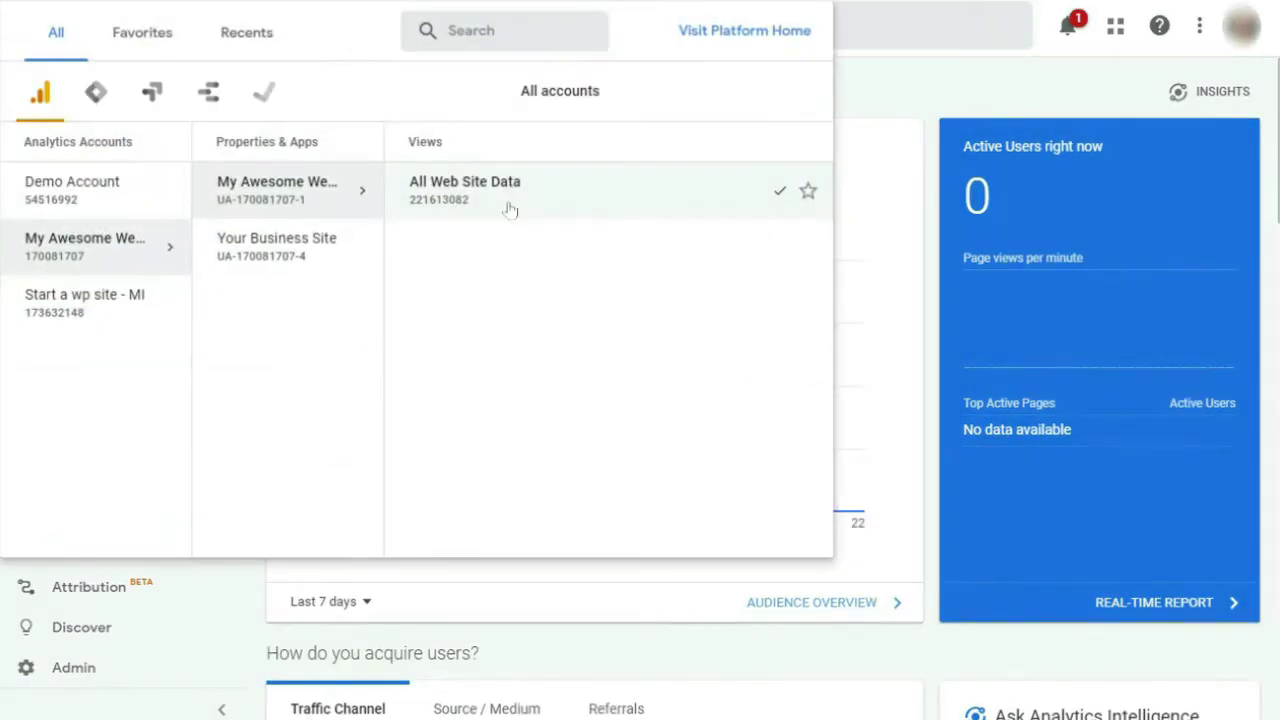
pyautogui.click(495, 190)
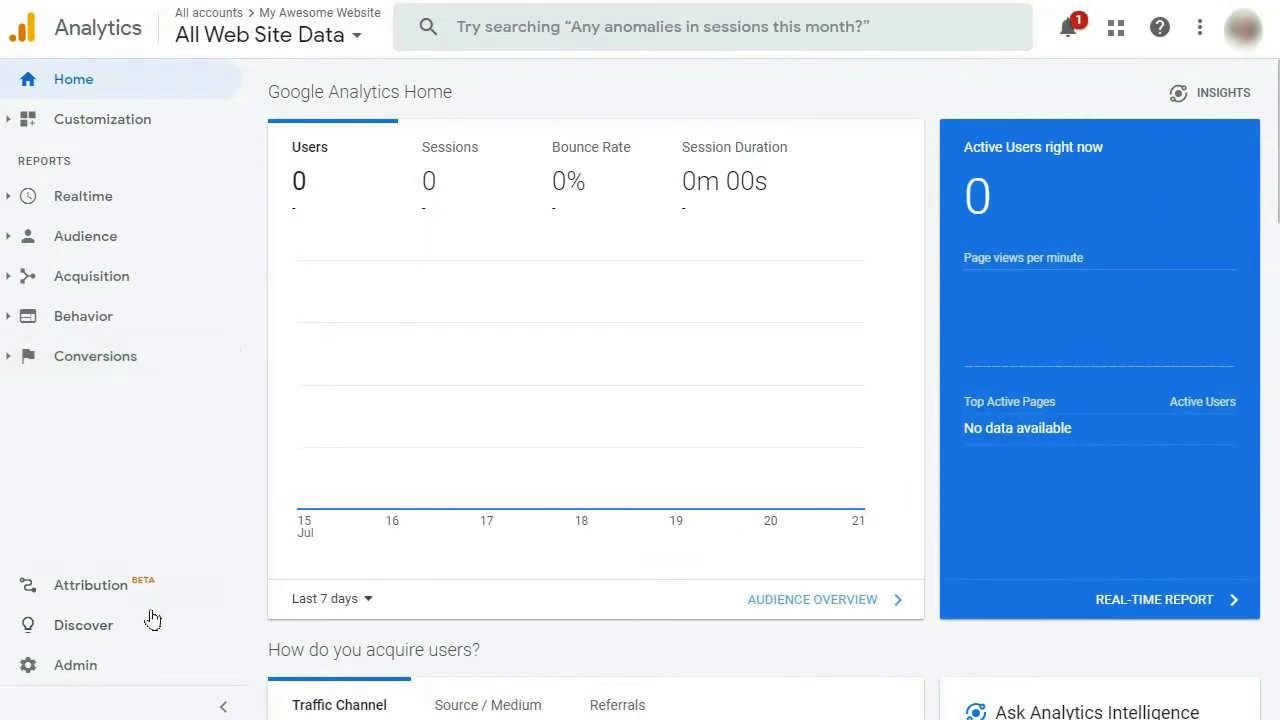
pyautogui.click(80, 666)
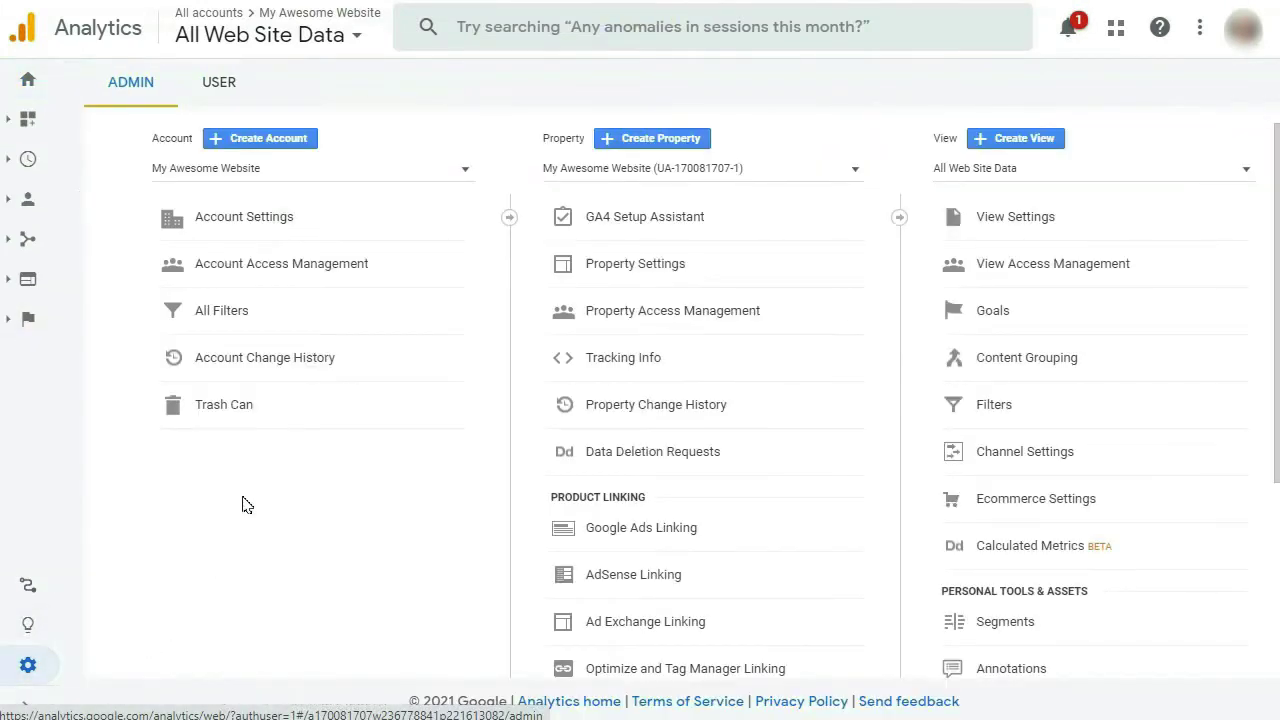
pyautogui.click(993, 509)
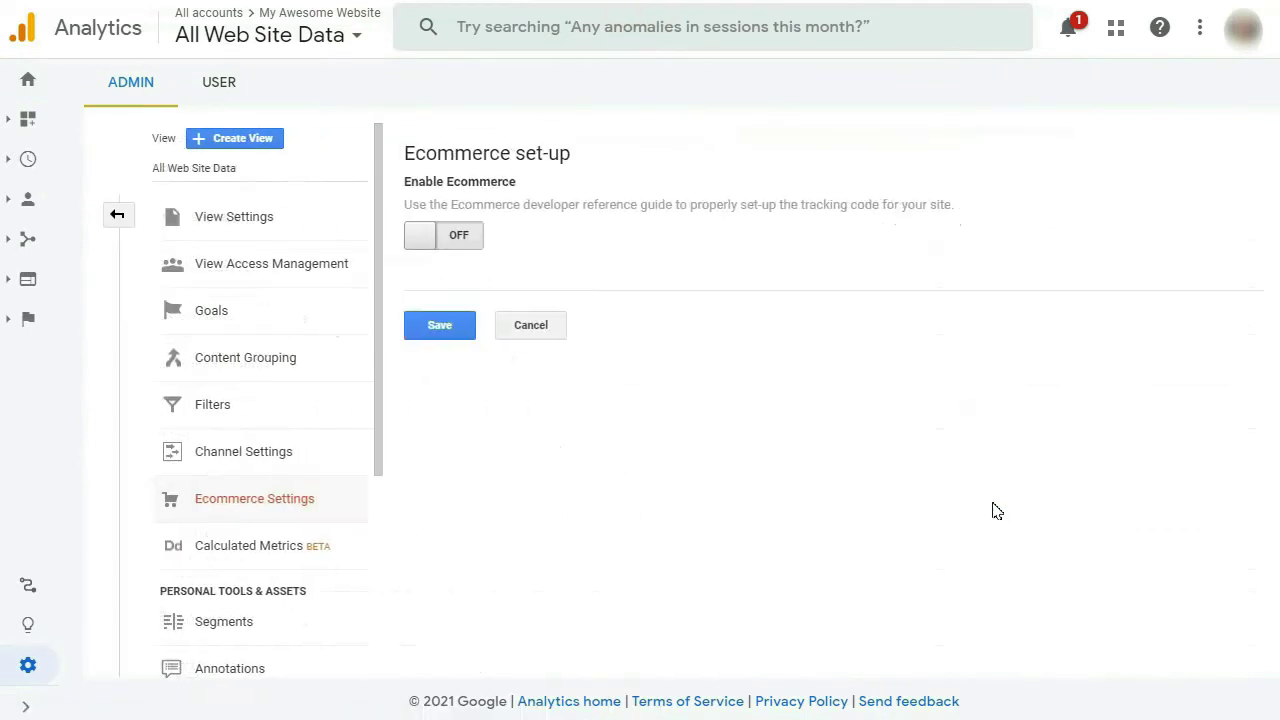
pyautogui.click(466, 240)
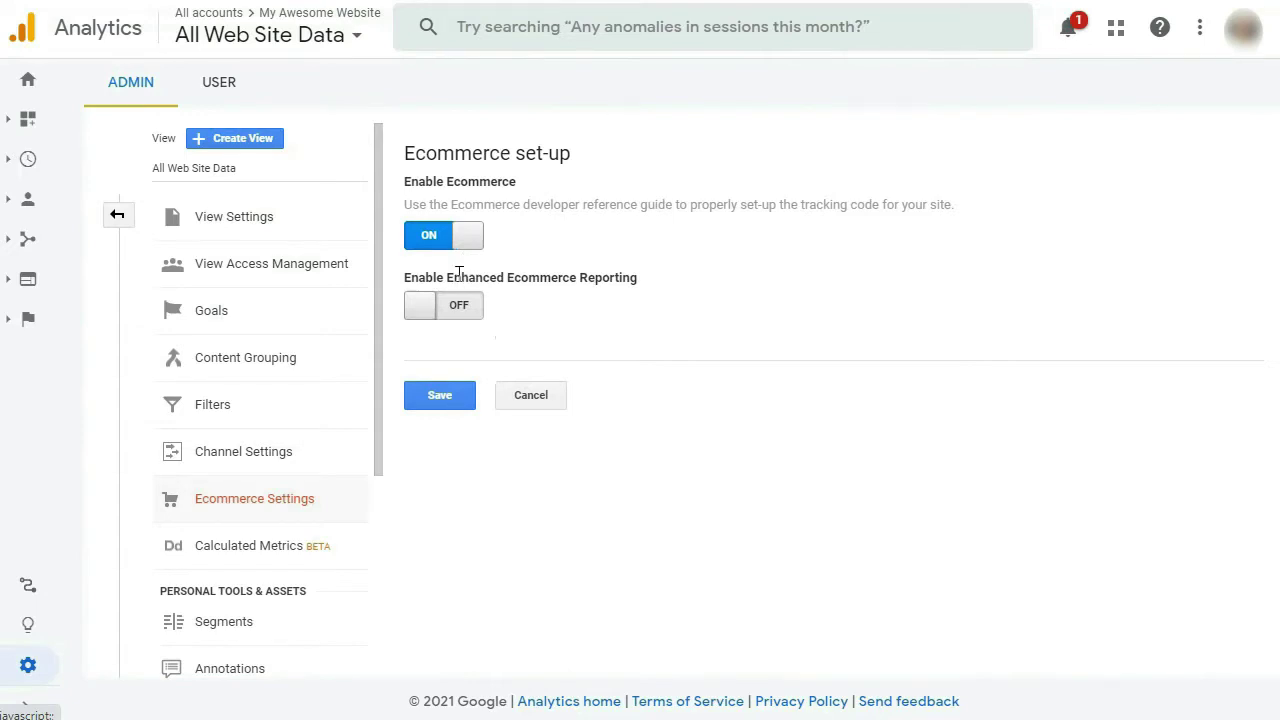
pyautogui.click(456, 310)
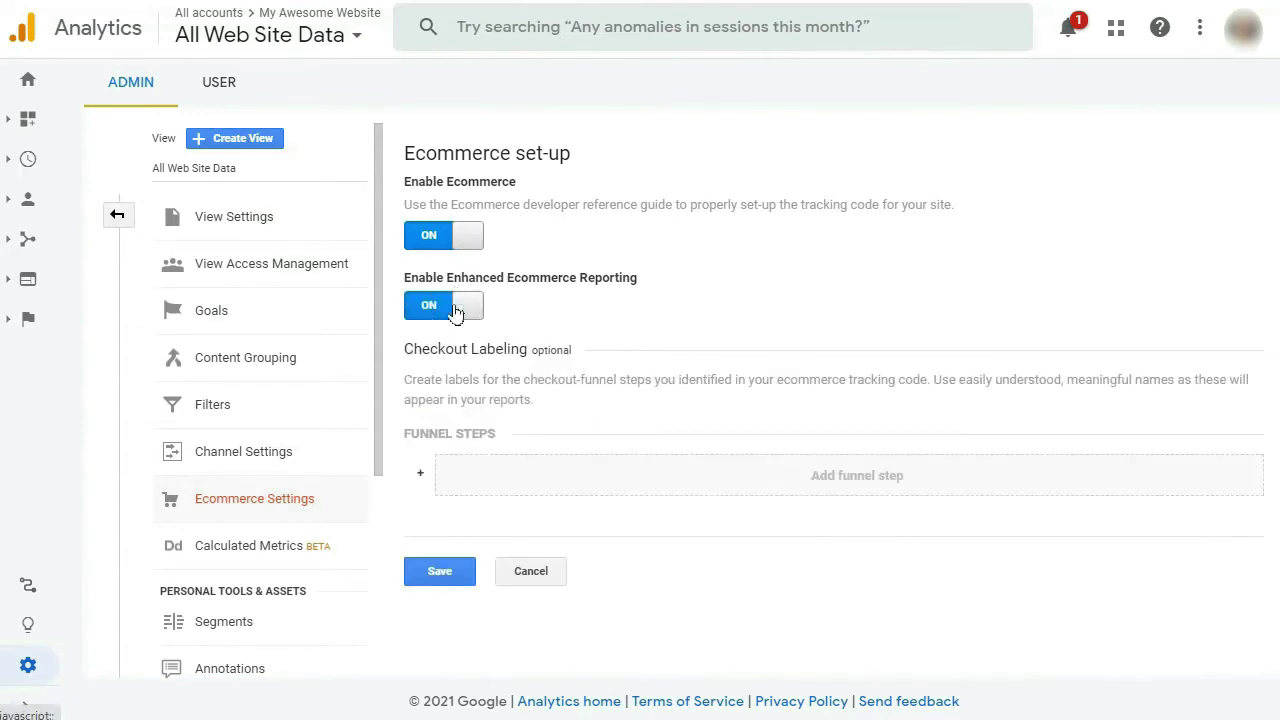
pyautogui.click(440, 572)
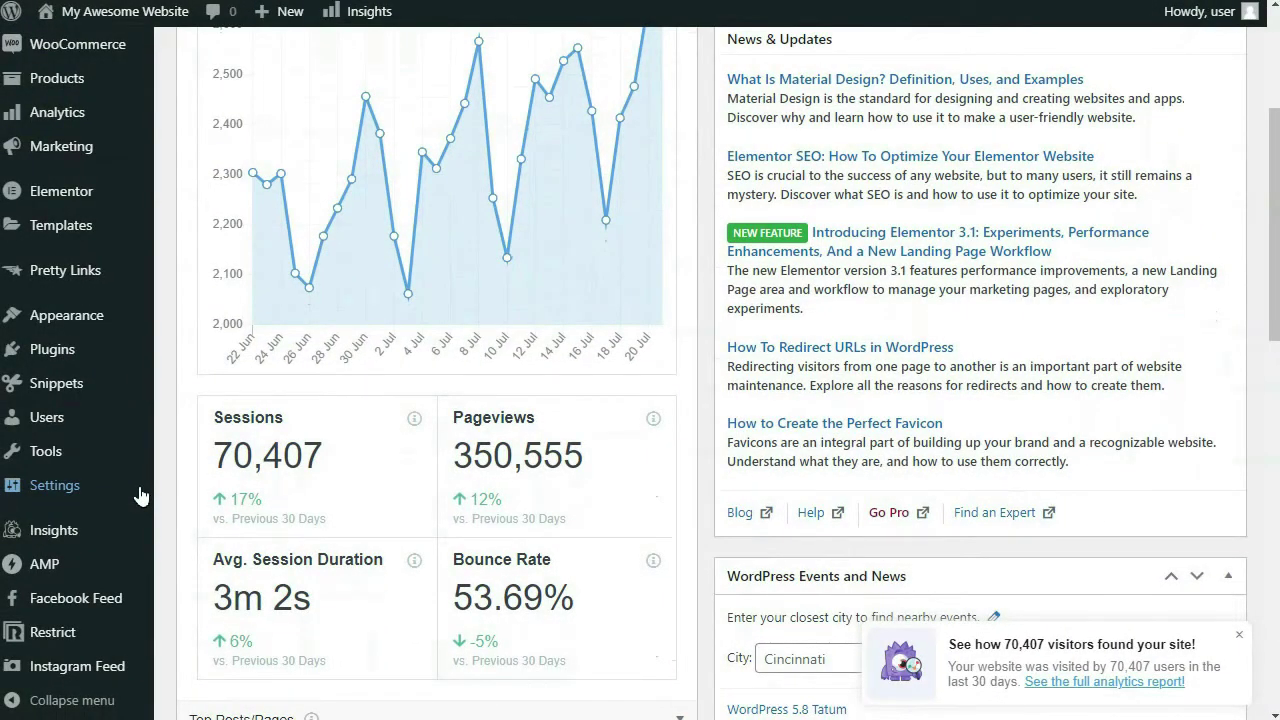
# Switch on Use Enhanced eCommerce in the eCommerce tab of MonsterInsights Settings.
pyautogui.moveTo(60, 535)
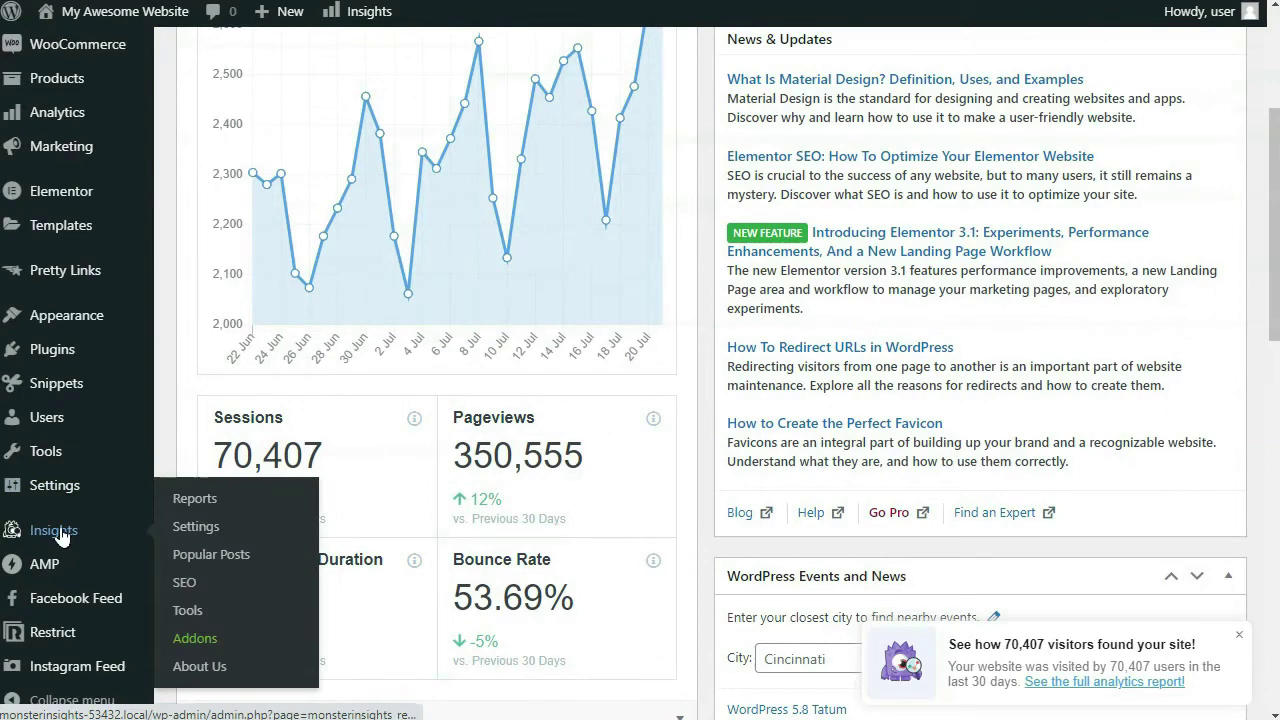
pyautogui.click(196, 533)
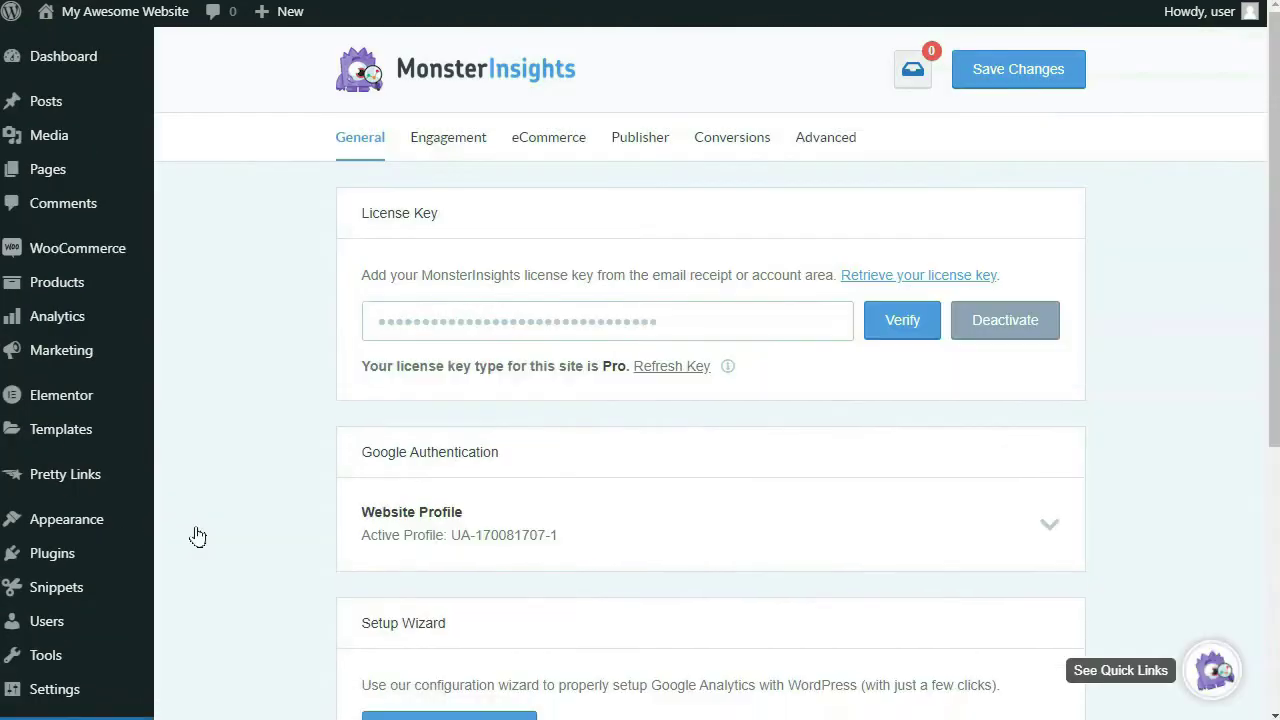
pyautogui.click(547, 150)
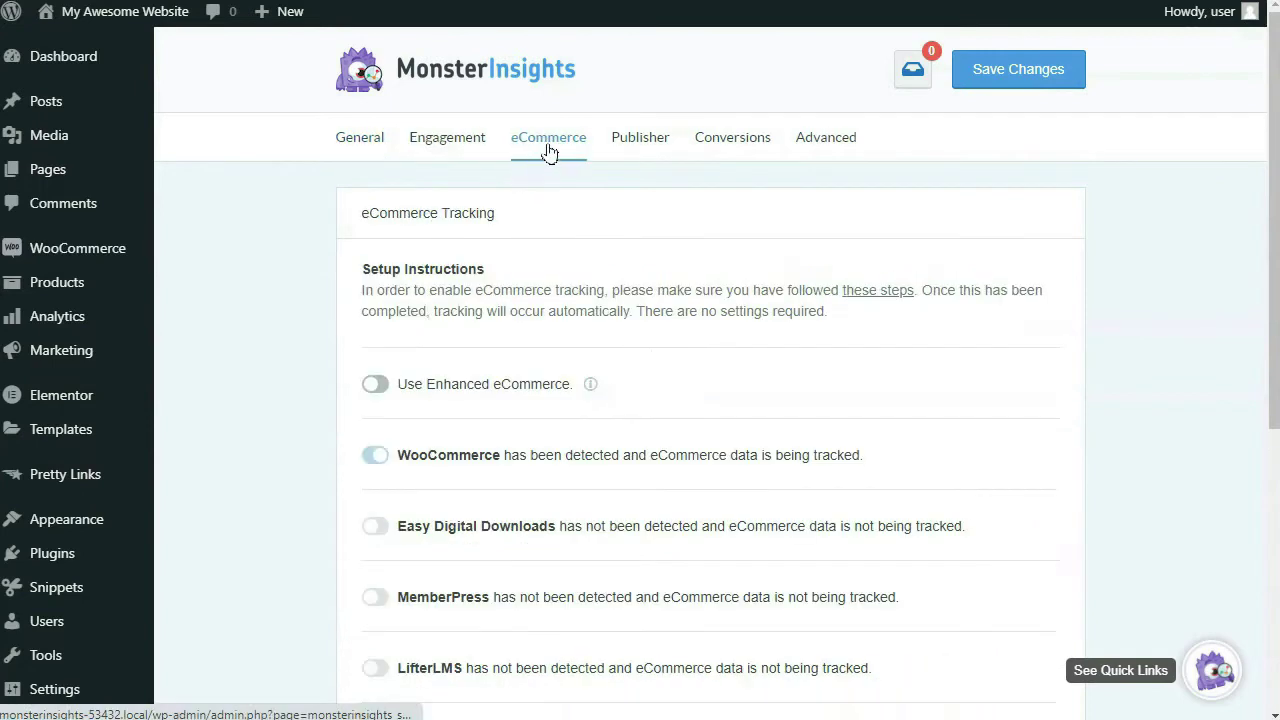
pyautogui.click(376, 385)
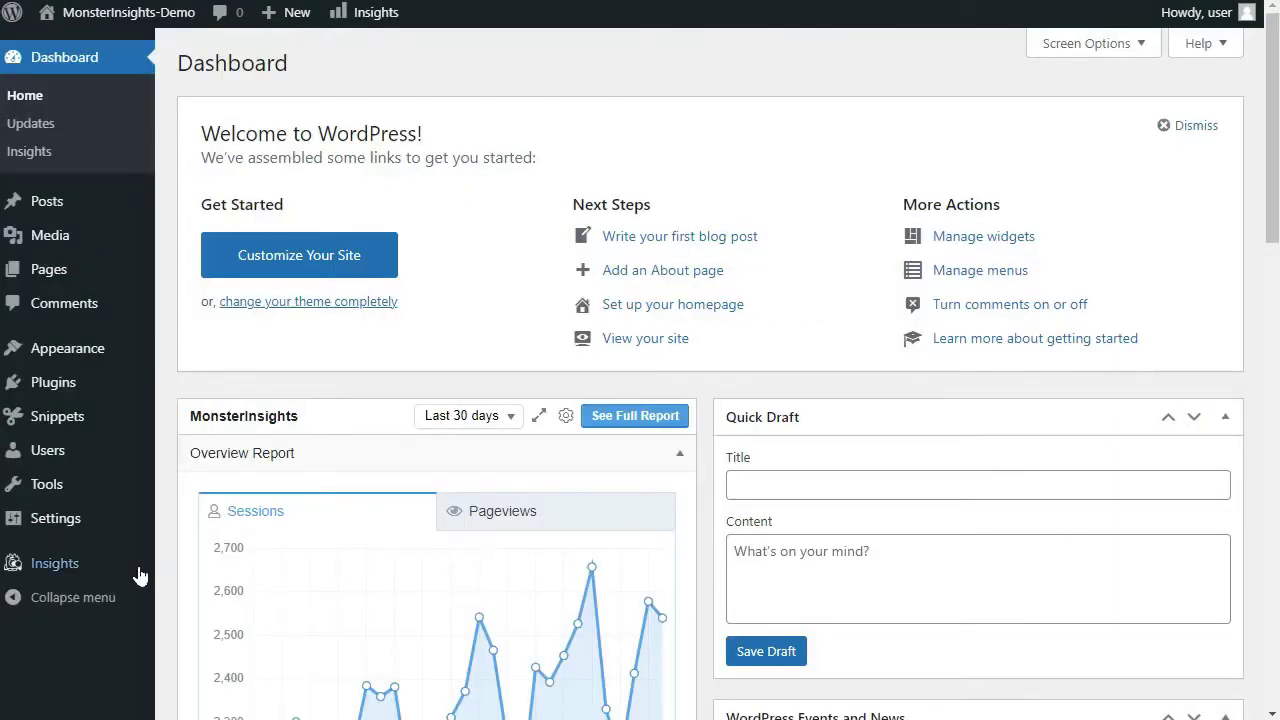
# View the eCommerce tab of MonsterInsights Reports, scrolling down to the top products.
pyautogui.moveTo(86, 569)
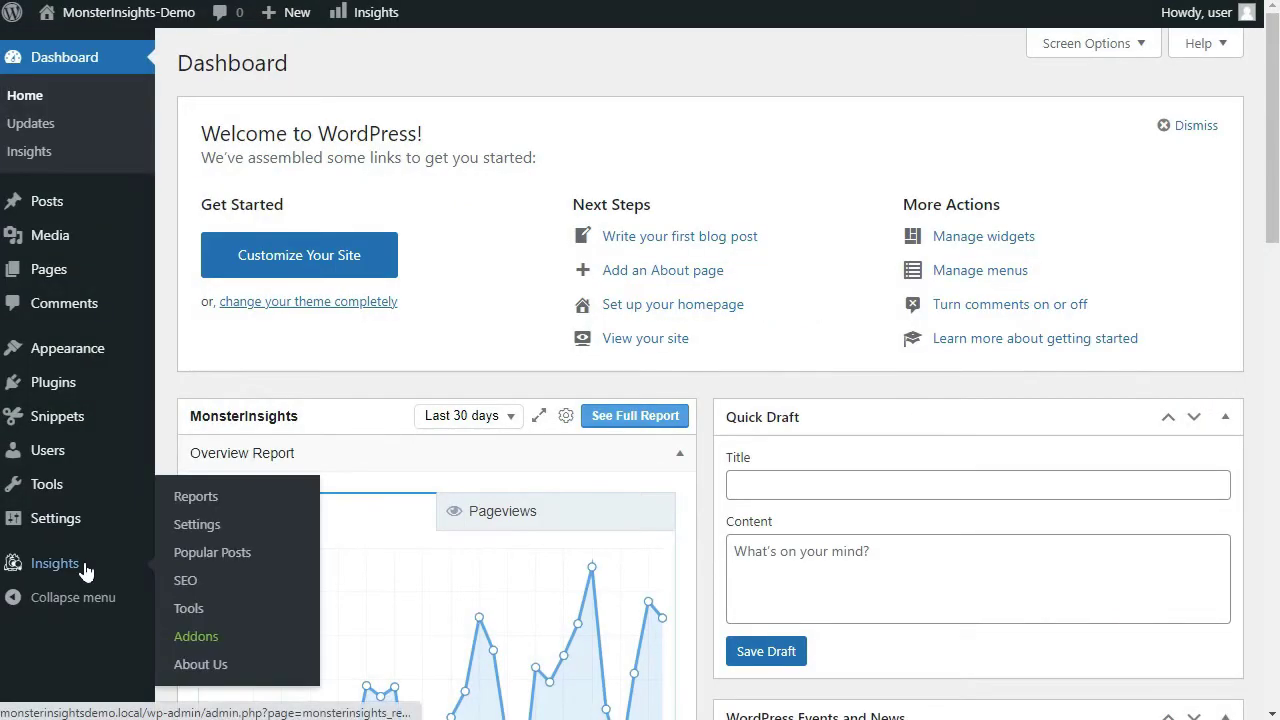
pyautogui.click(192, 508)
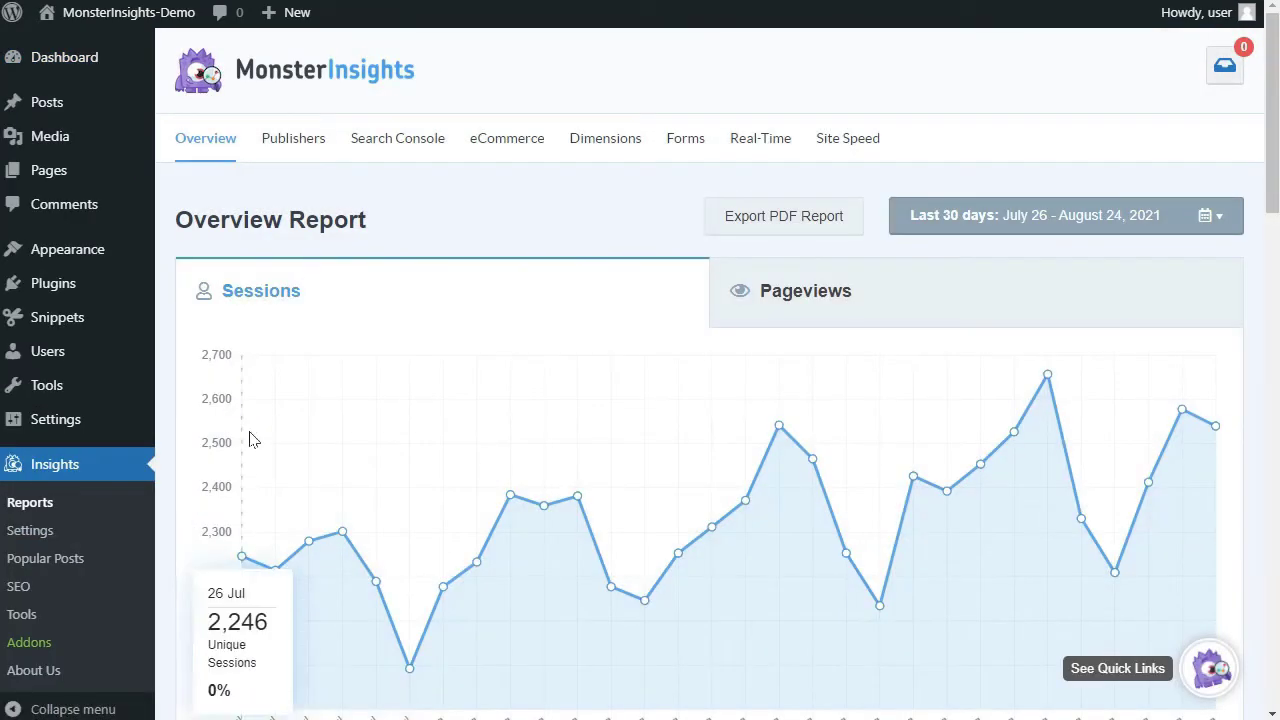
pyautogui.click(507, 150)
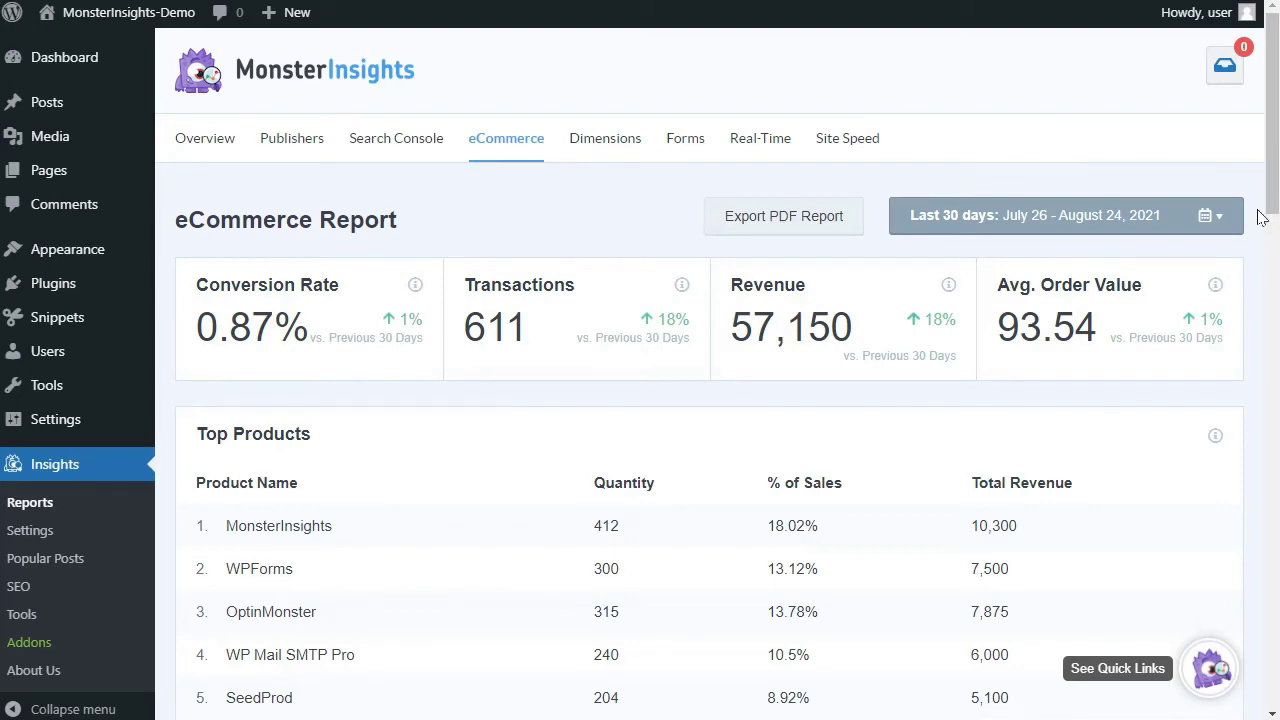
pyautogui.scroll(-3, 1262, 218)
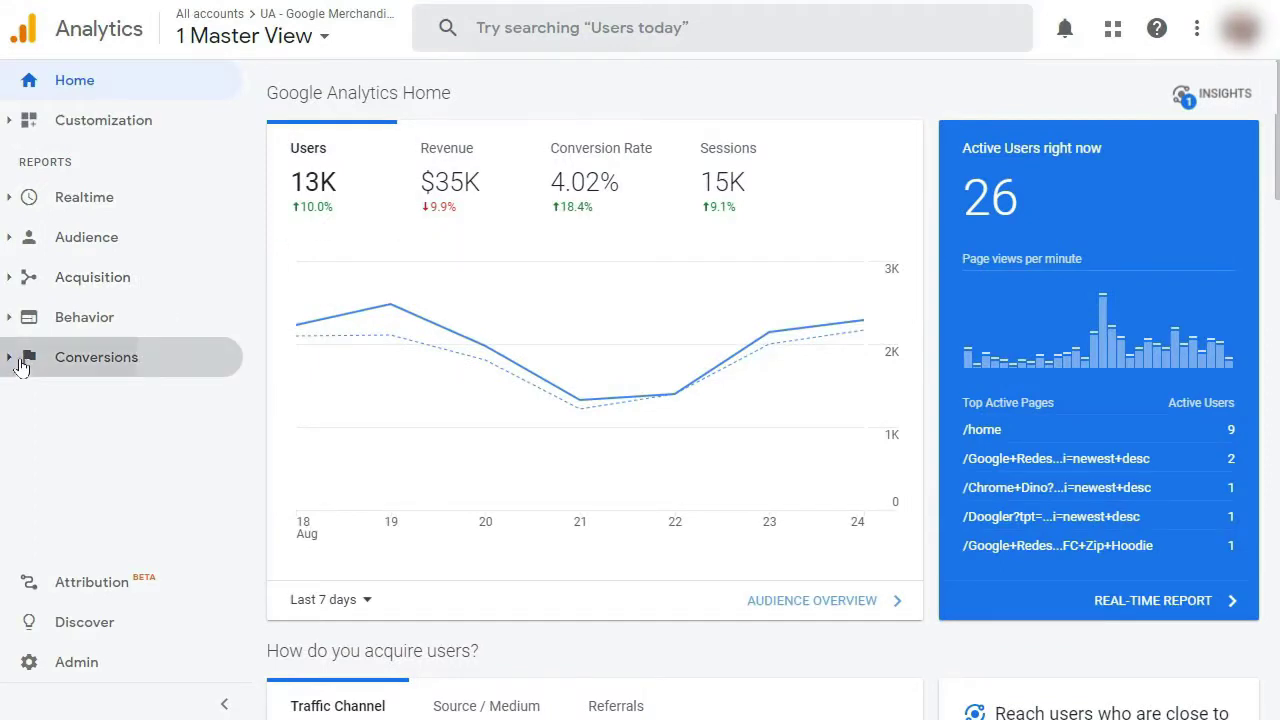
# Show Conversions > Ecommerce > Overview with $34,949.08 revenue and 612 transactions.
pyautogui.click(21, 363)
pyautogui.click(97, 425)
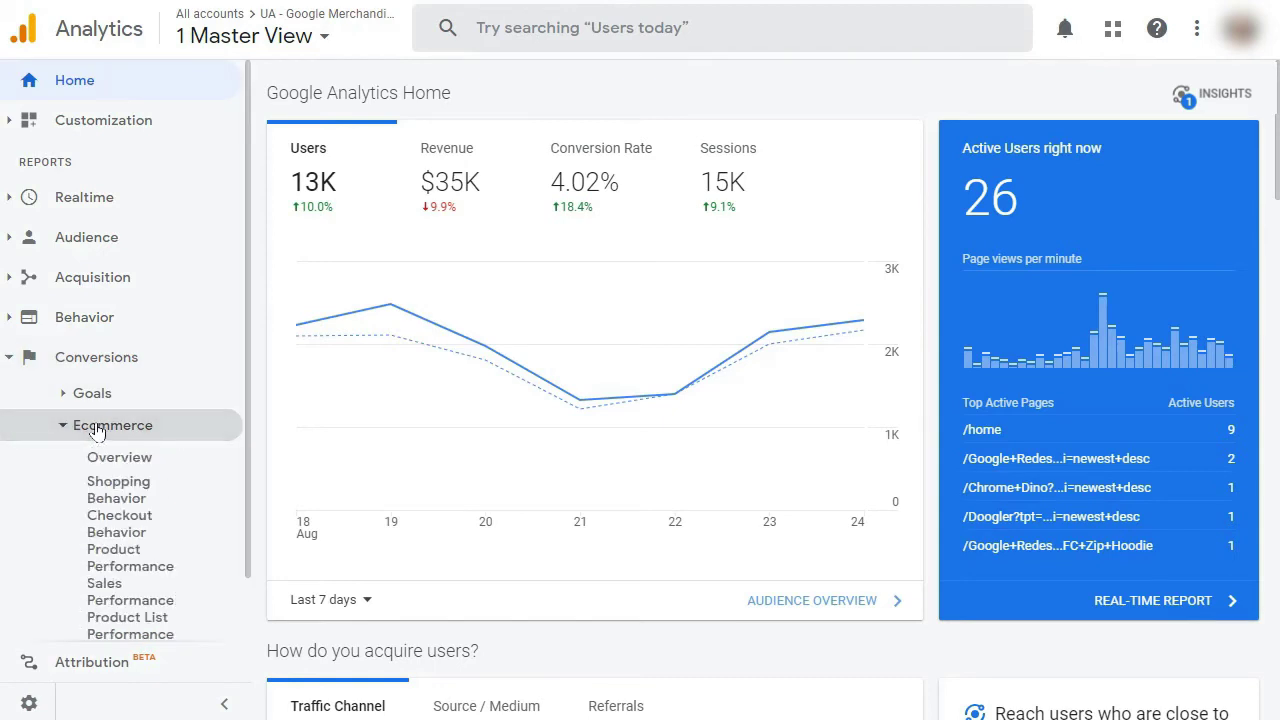
pyautogui.click(104, 458)
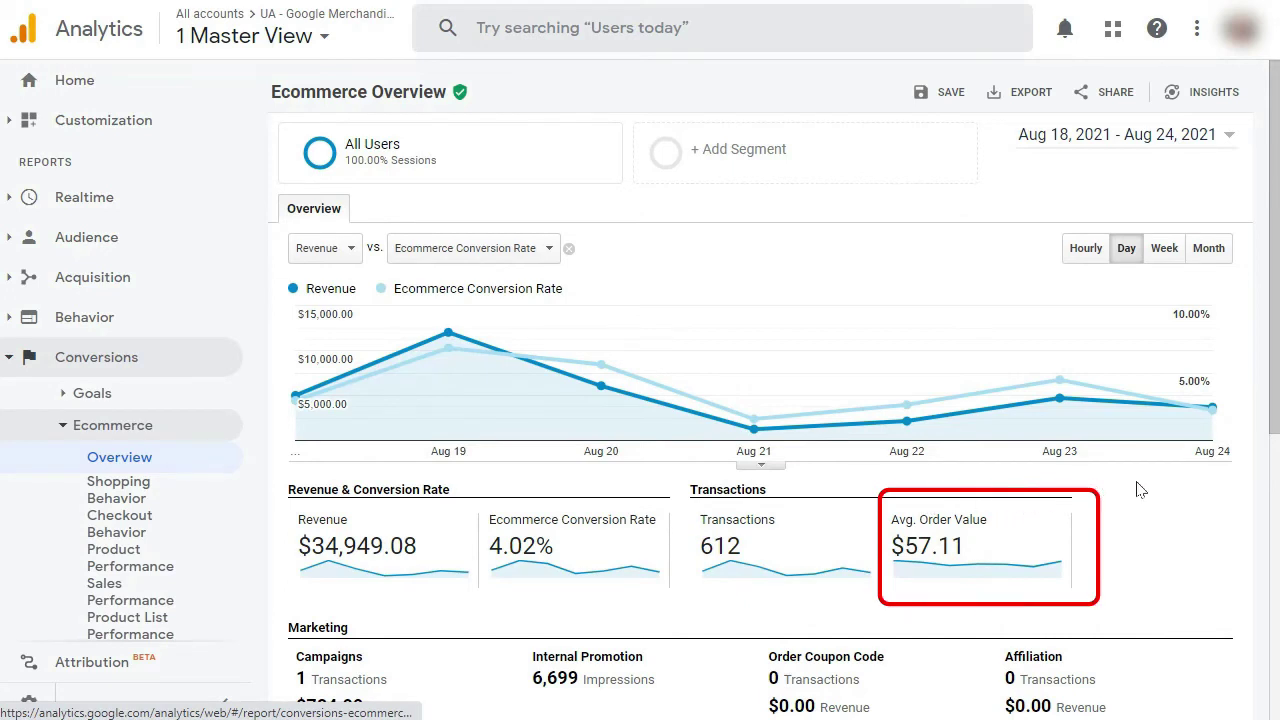
pyautogui.moveTo(940, 424)
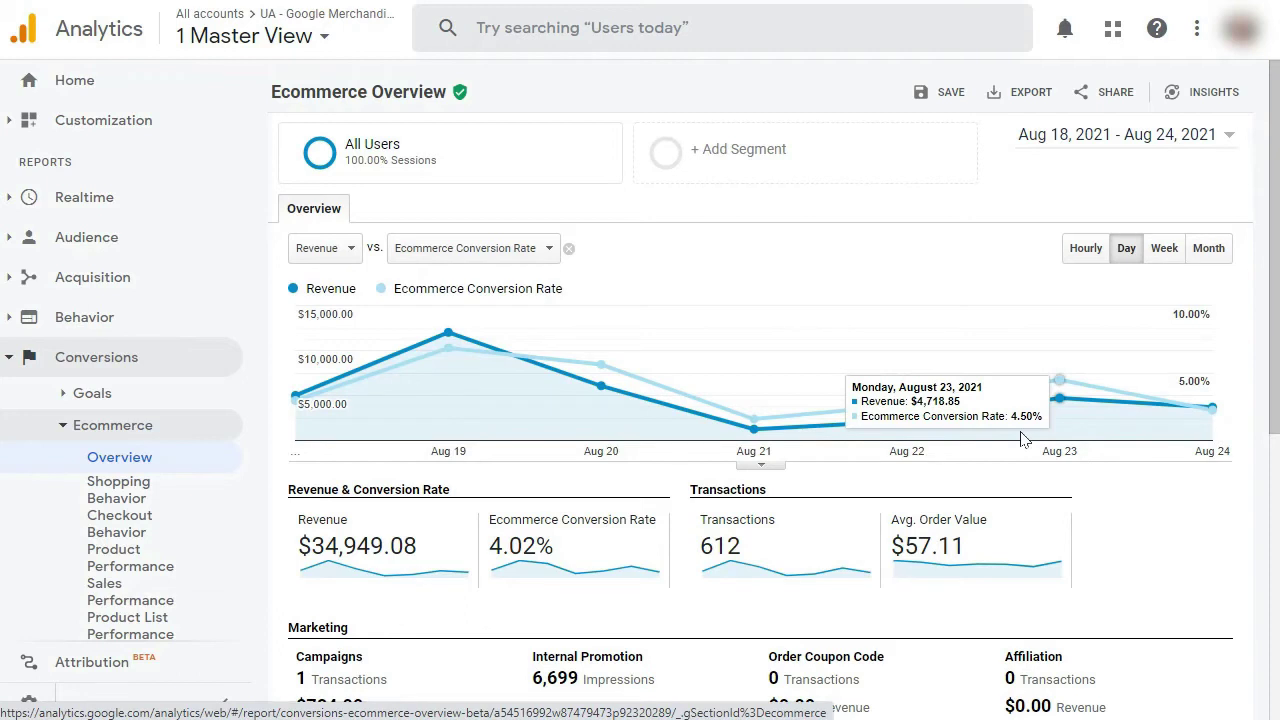
# Show Ecommerce metrics in Acquisition > All Traffic > Source/Medium and scroll to the table.
pyautogui.click(26, 277)
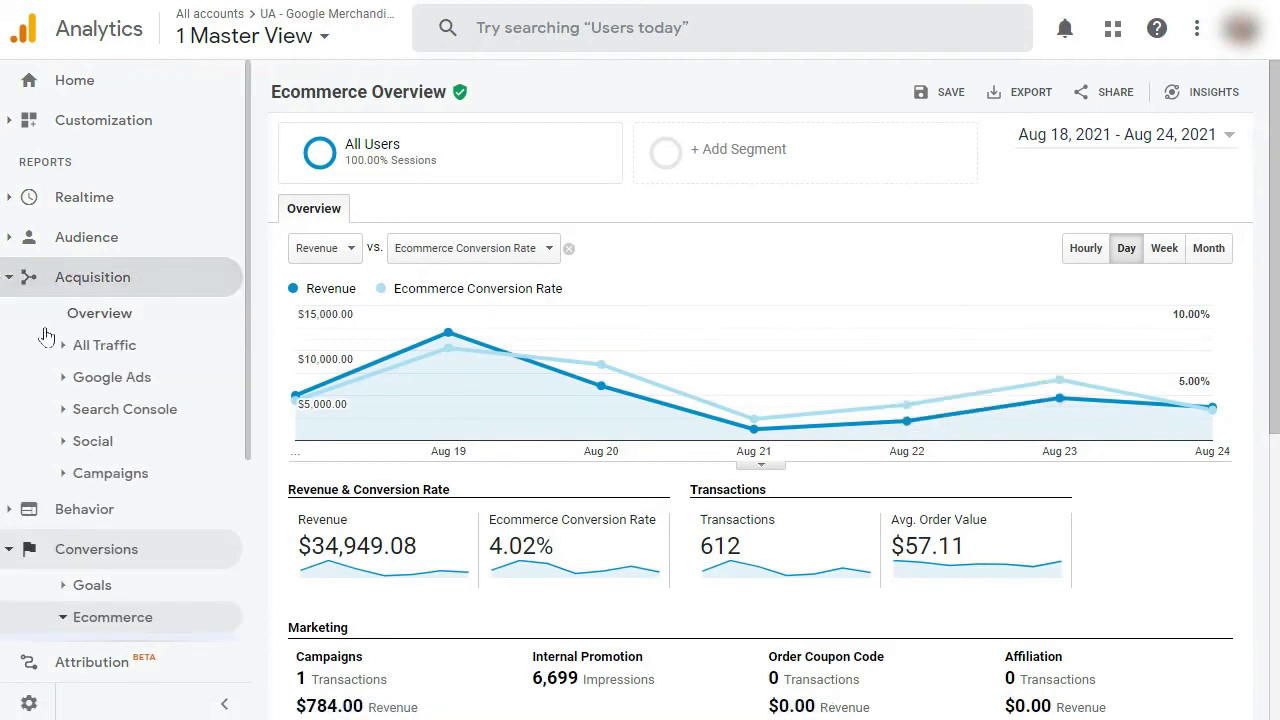
pyautogui.click(64, 350)
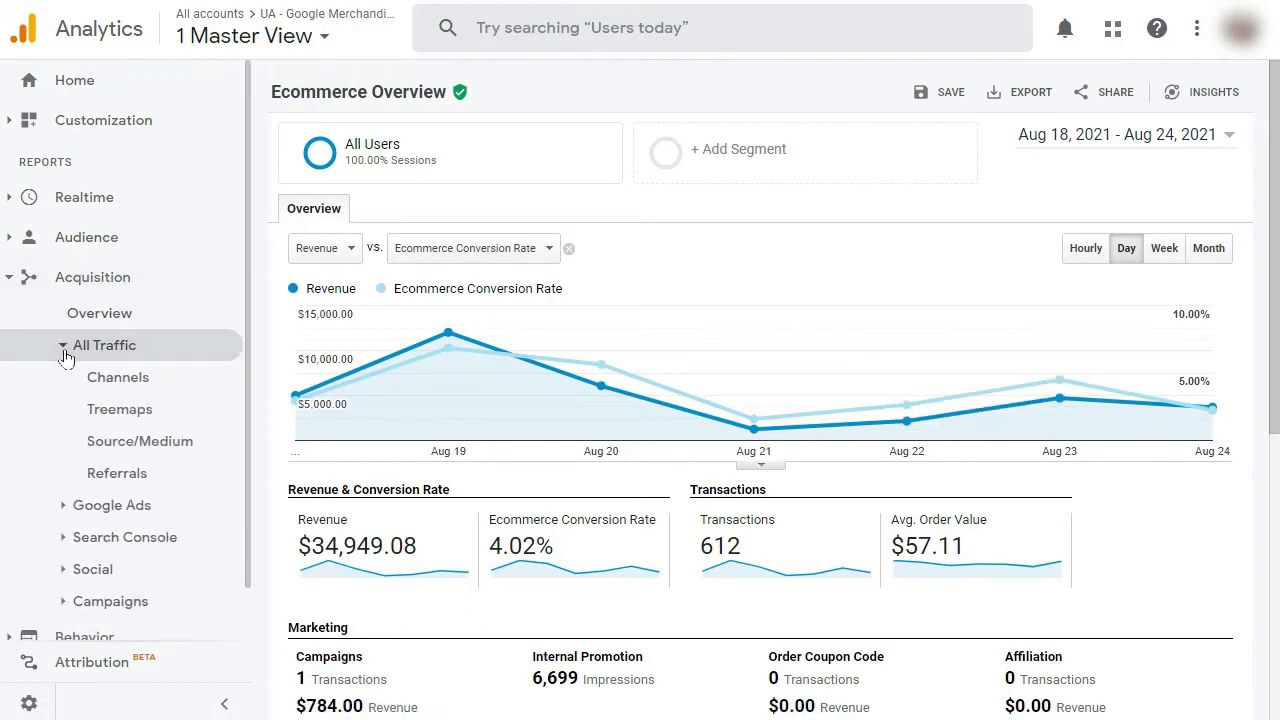
pyautogui.click(110, 448)
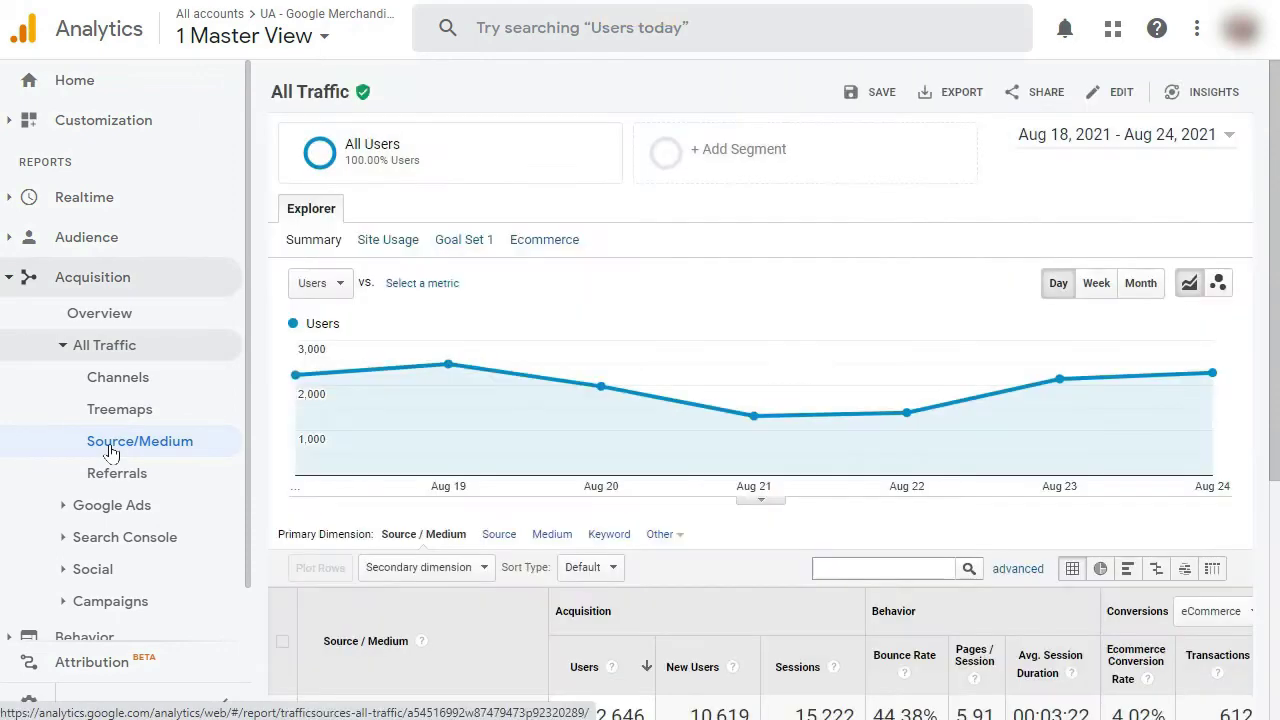
pyautogui.click(540, 245)
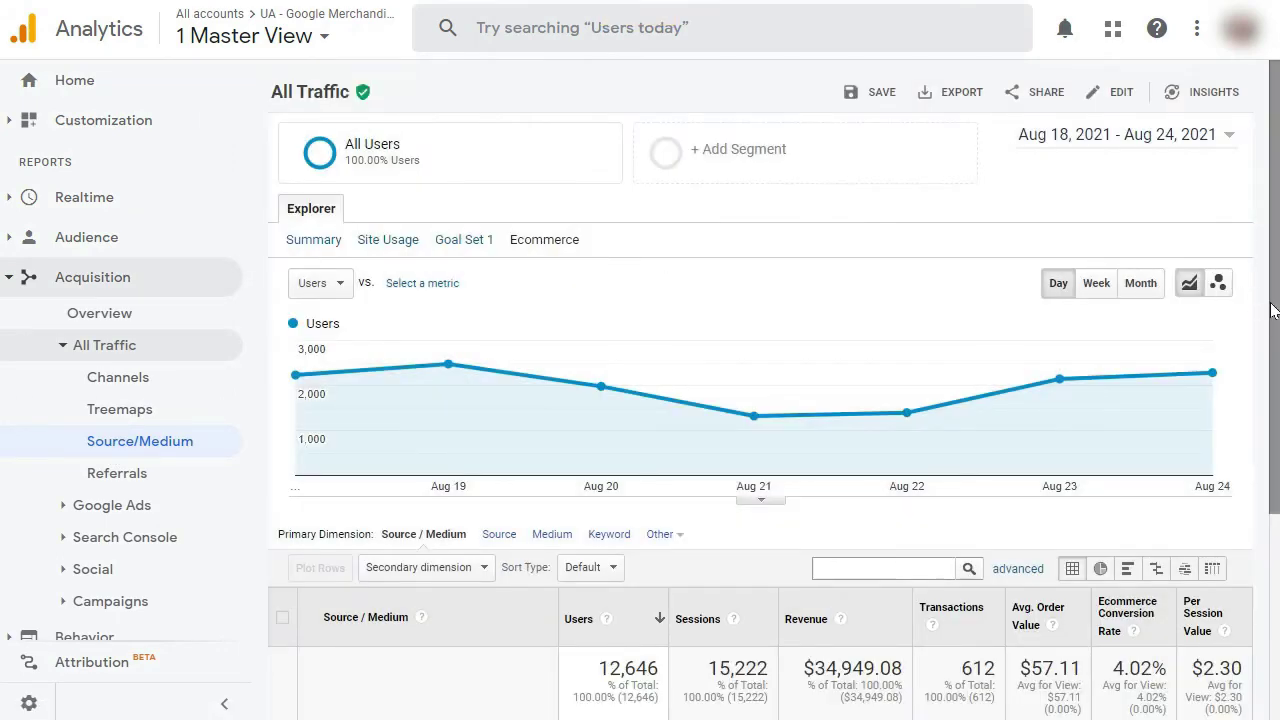
pyautogui.moveTo(1274, 312); pyautogui.dragTo(1274, 499)
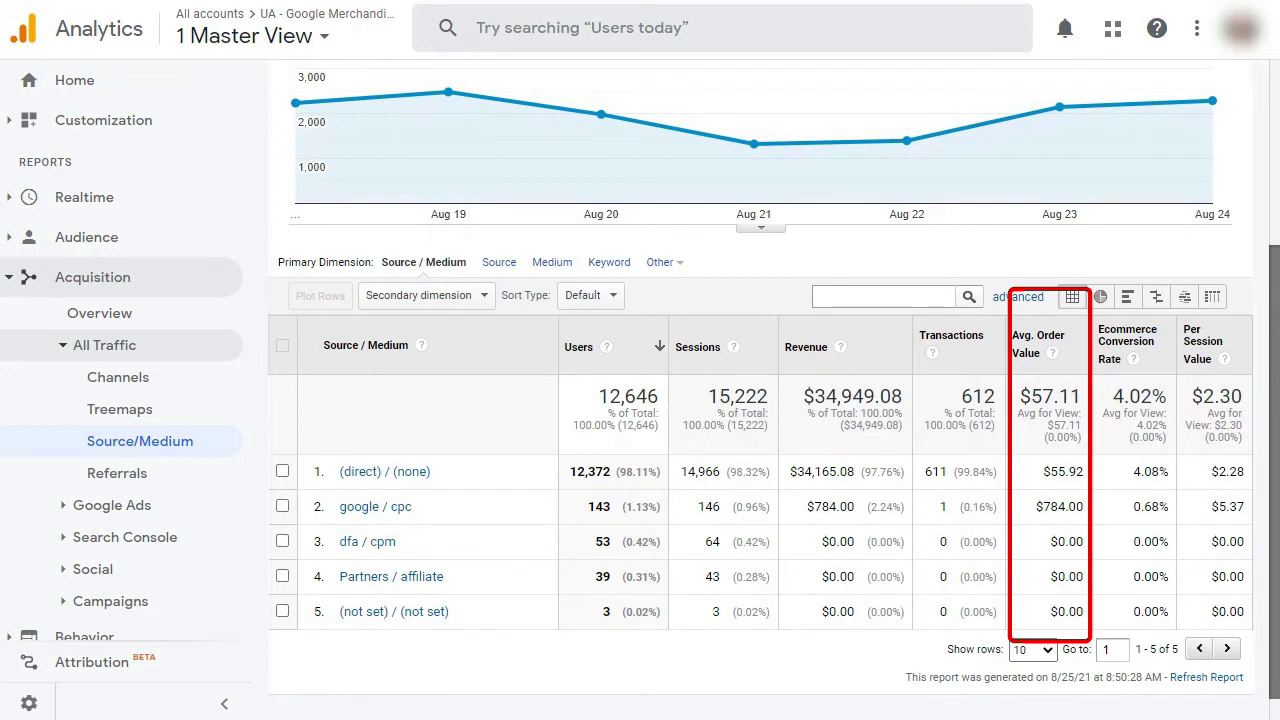
pyautogui.scroll(-1, 760, 400)
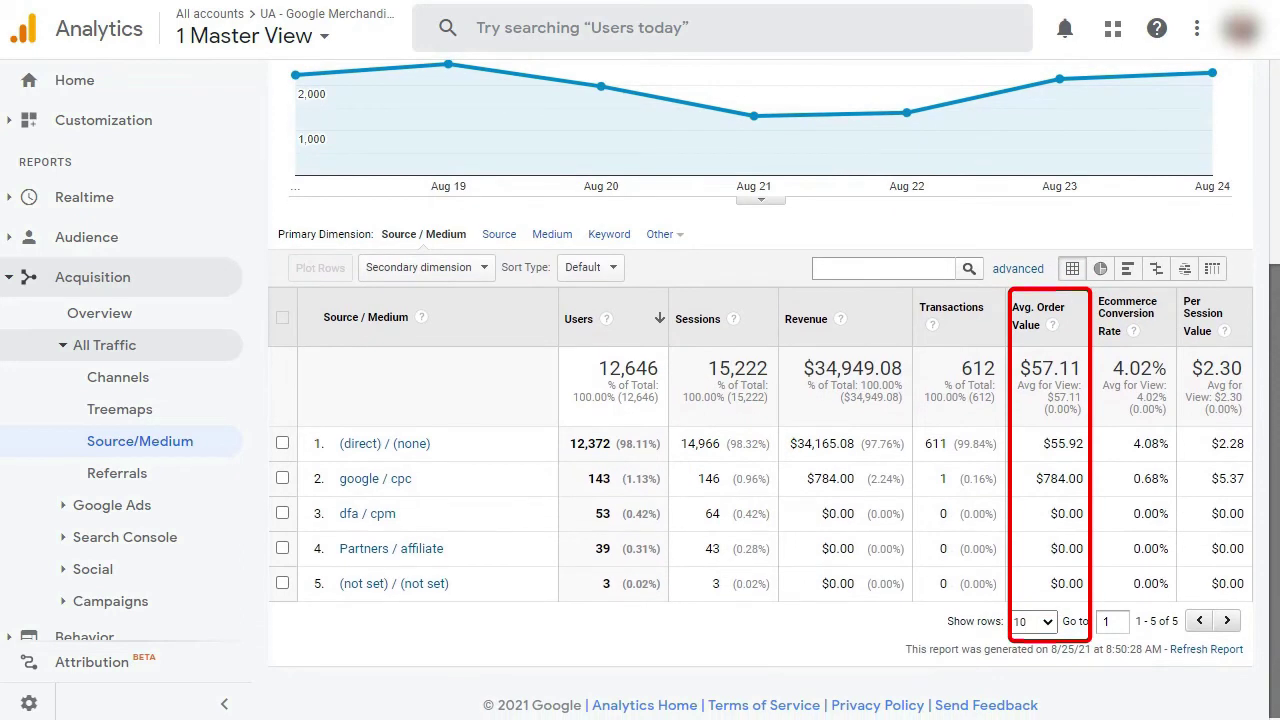